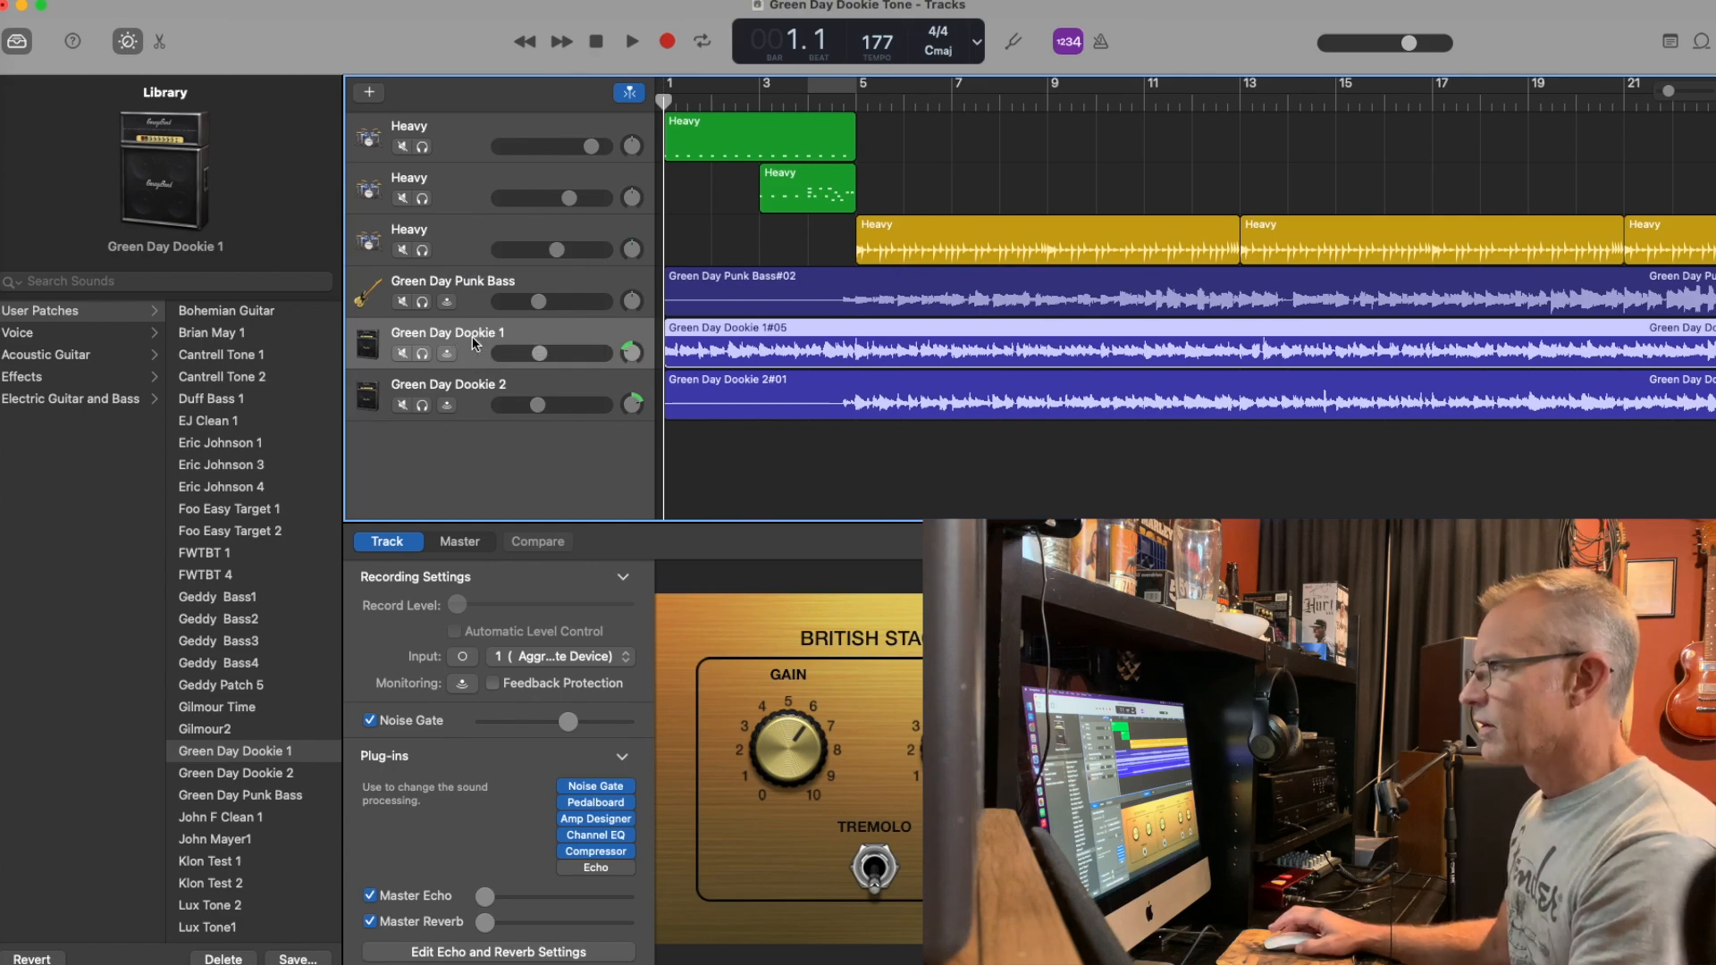
Step: Hide the sound library and check the Noise Gate threshold on the Green Day Dookie 1 track
left_click(16, 41)
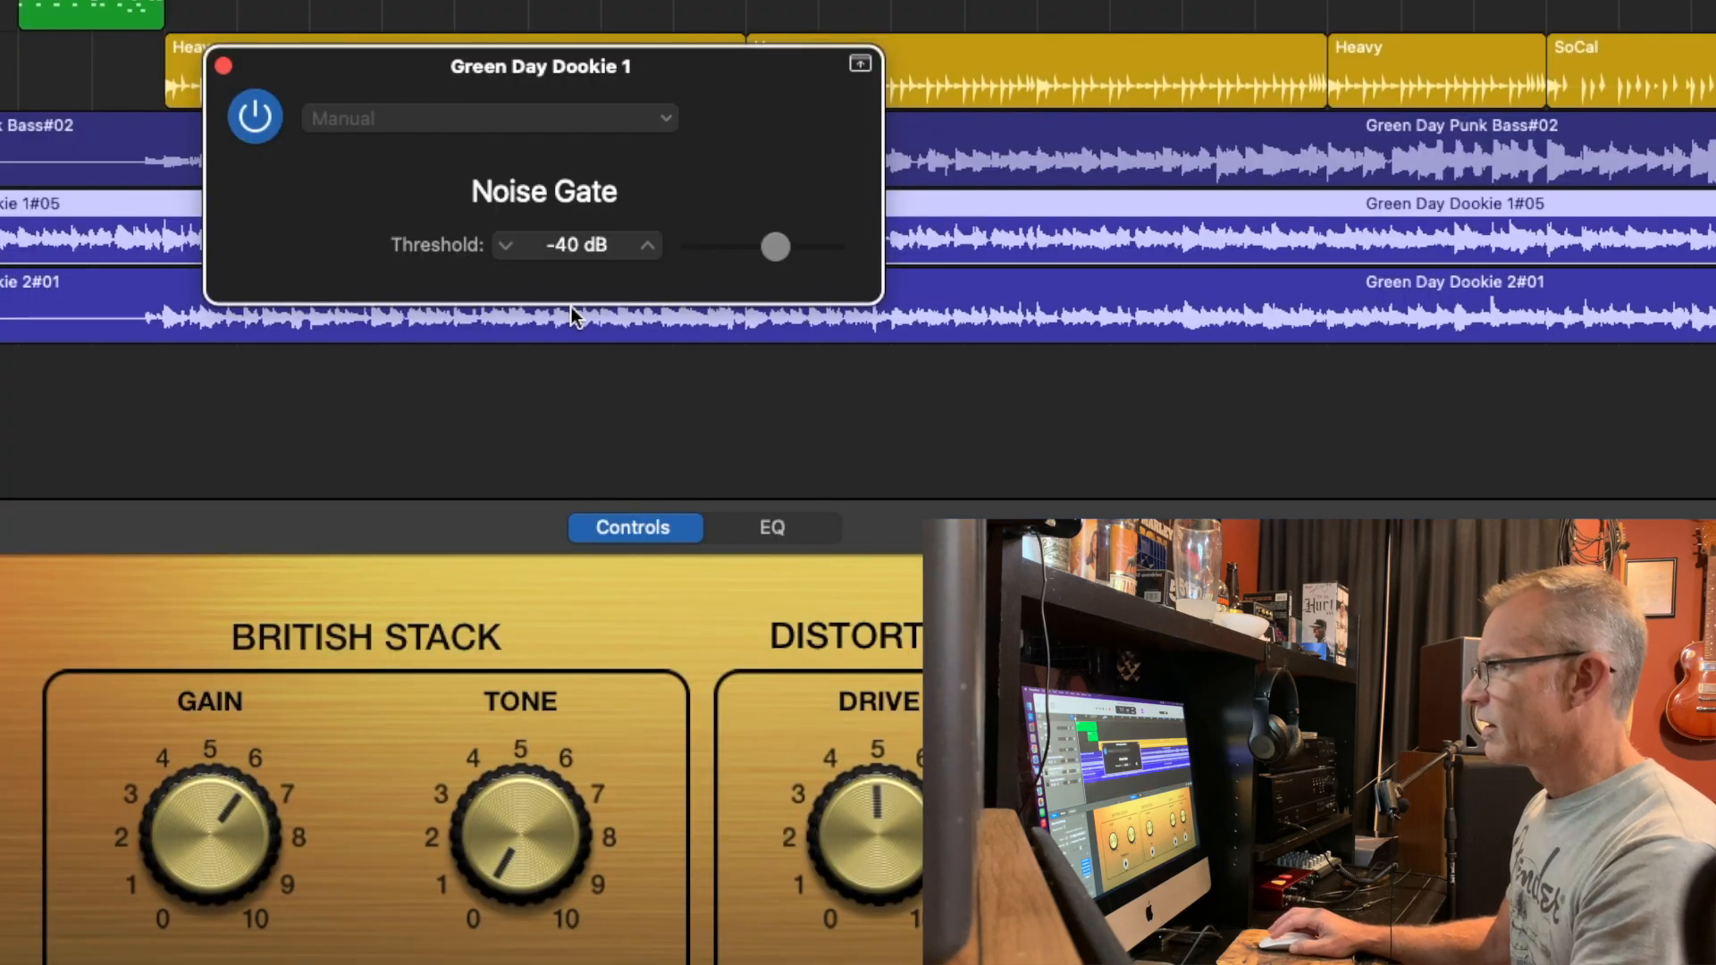
left_click(224, 65)
Step: Open the Green Day Dookie 1 pedalboard and examine the slider levels of its Graphic EQ pedal
left_click(251, 807)
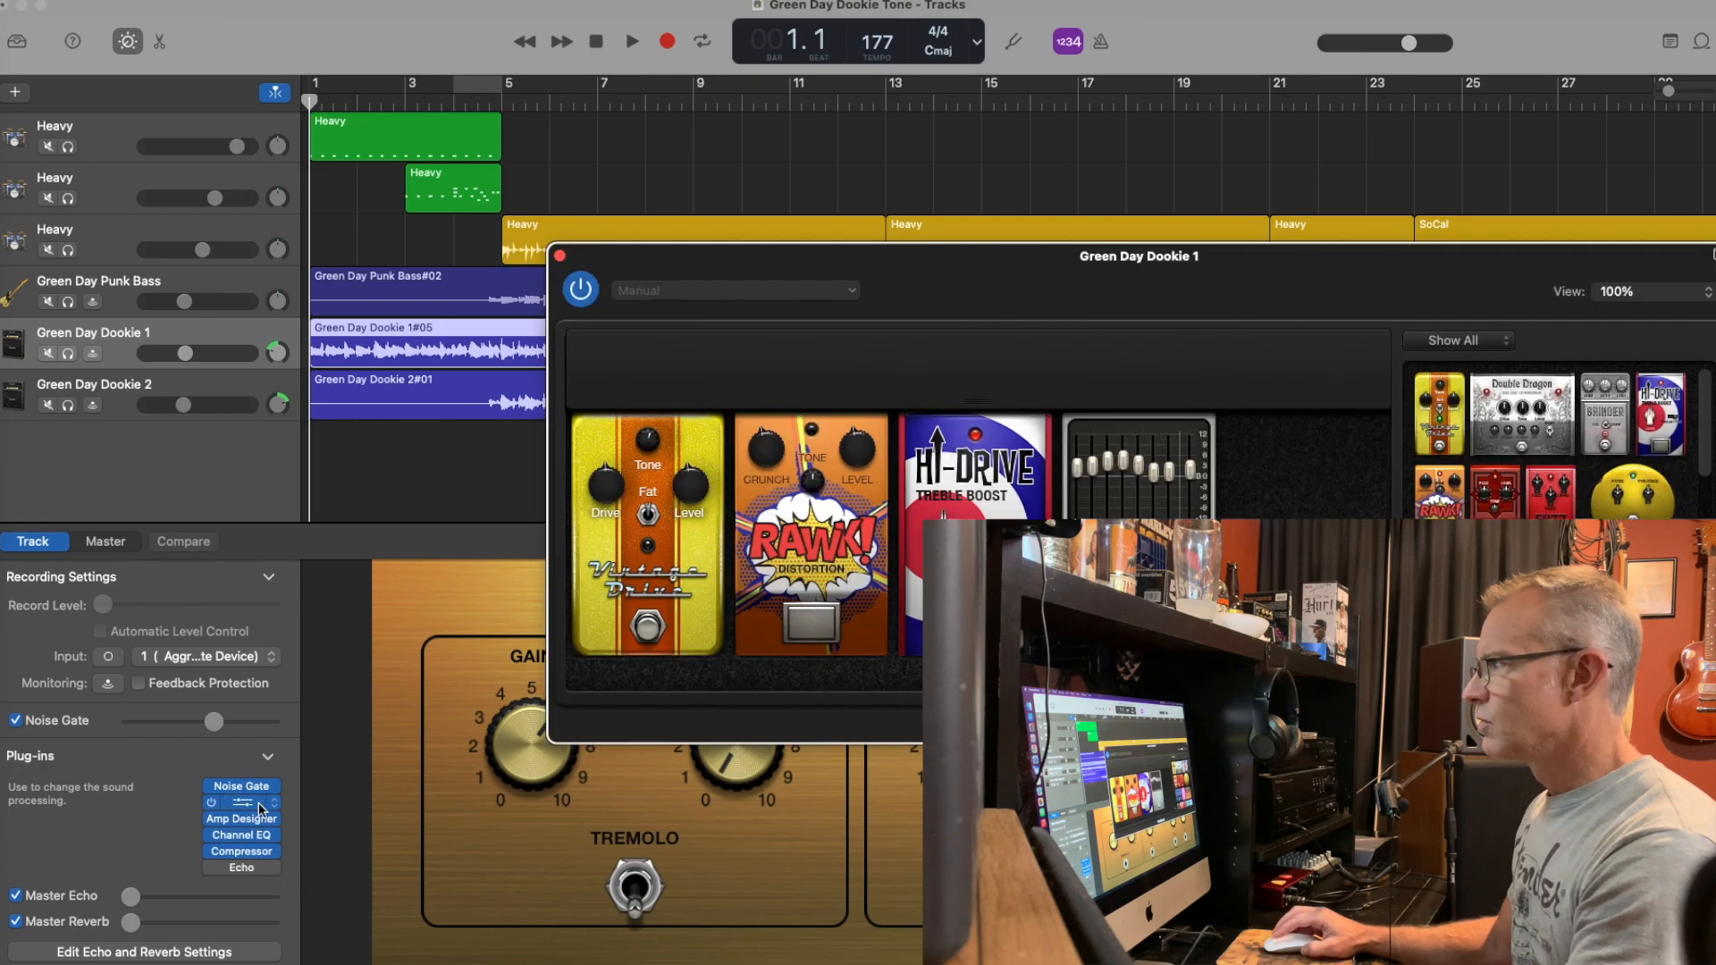
left_click_drag(1091, 278, 583, 60)
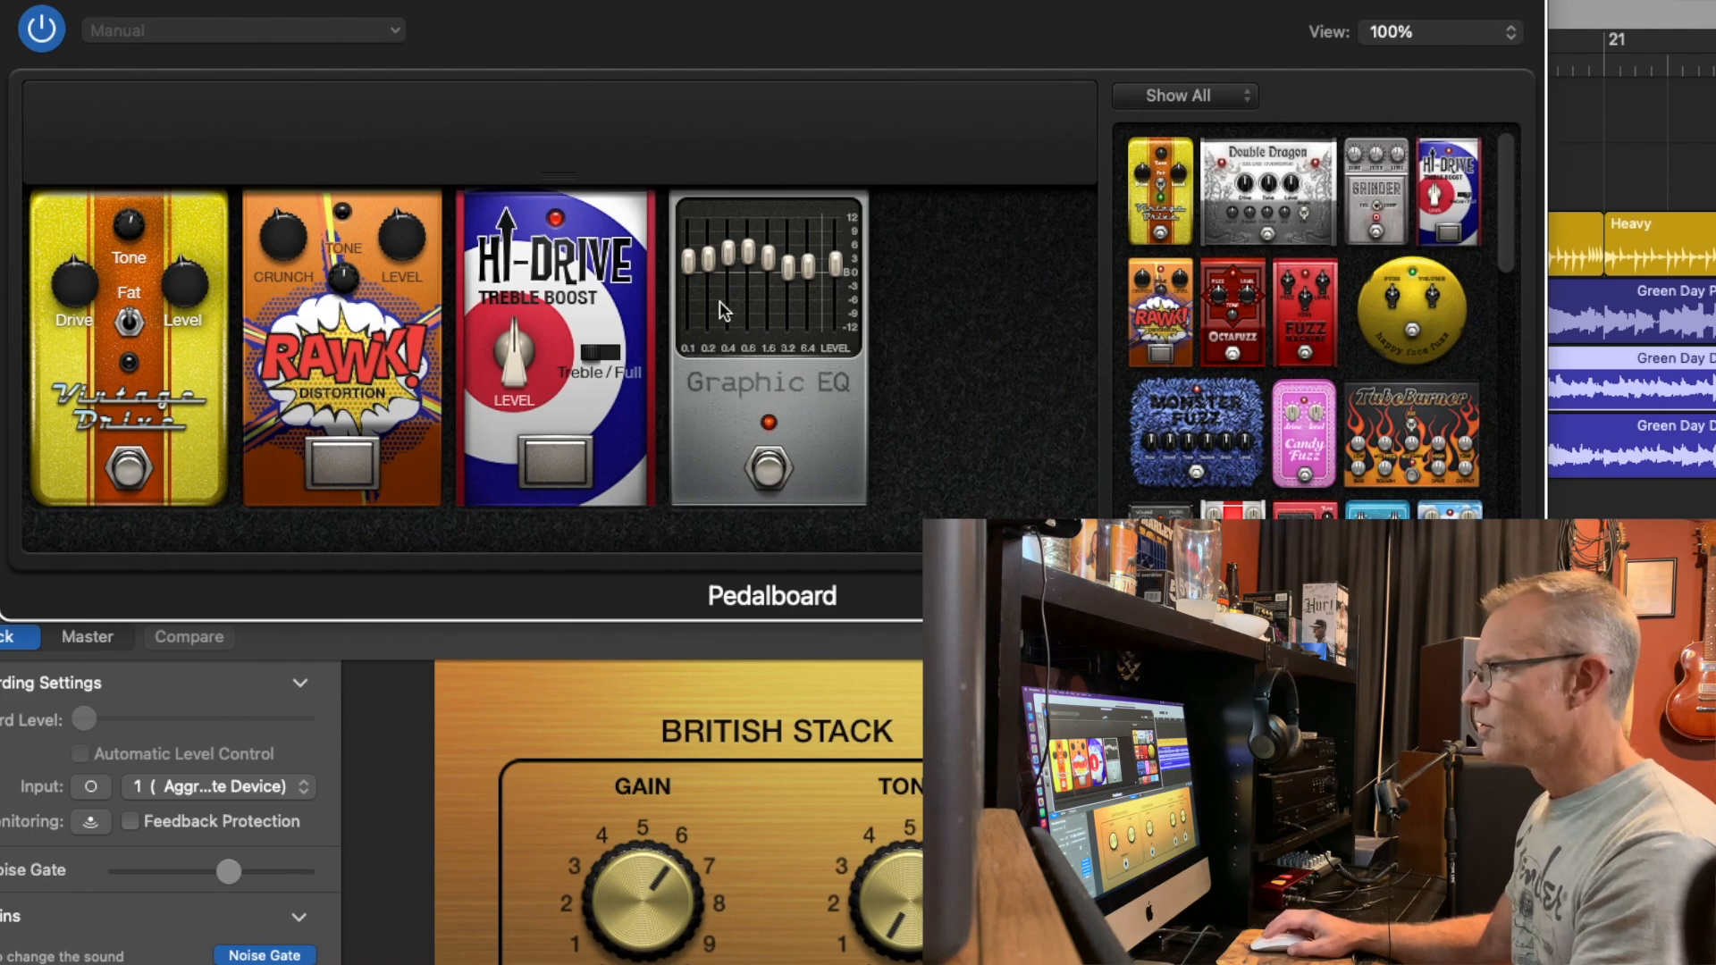
left_click(690, 268)
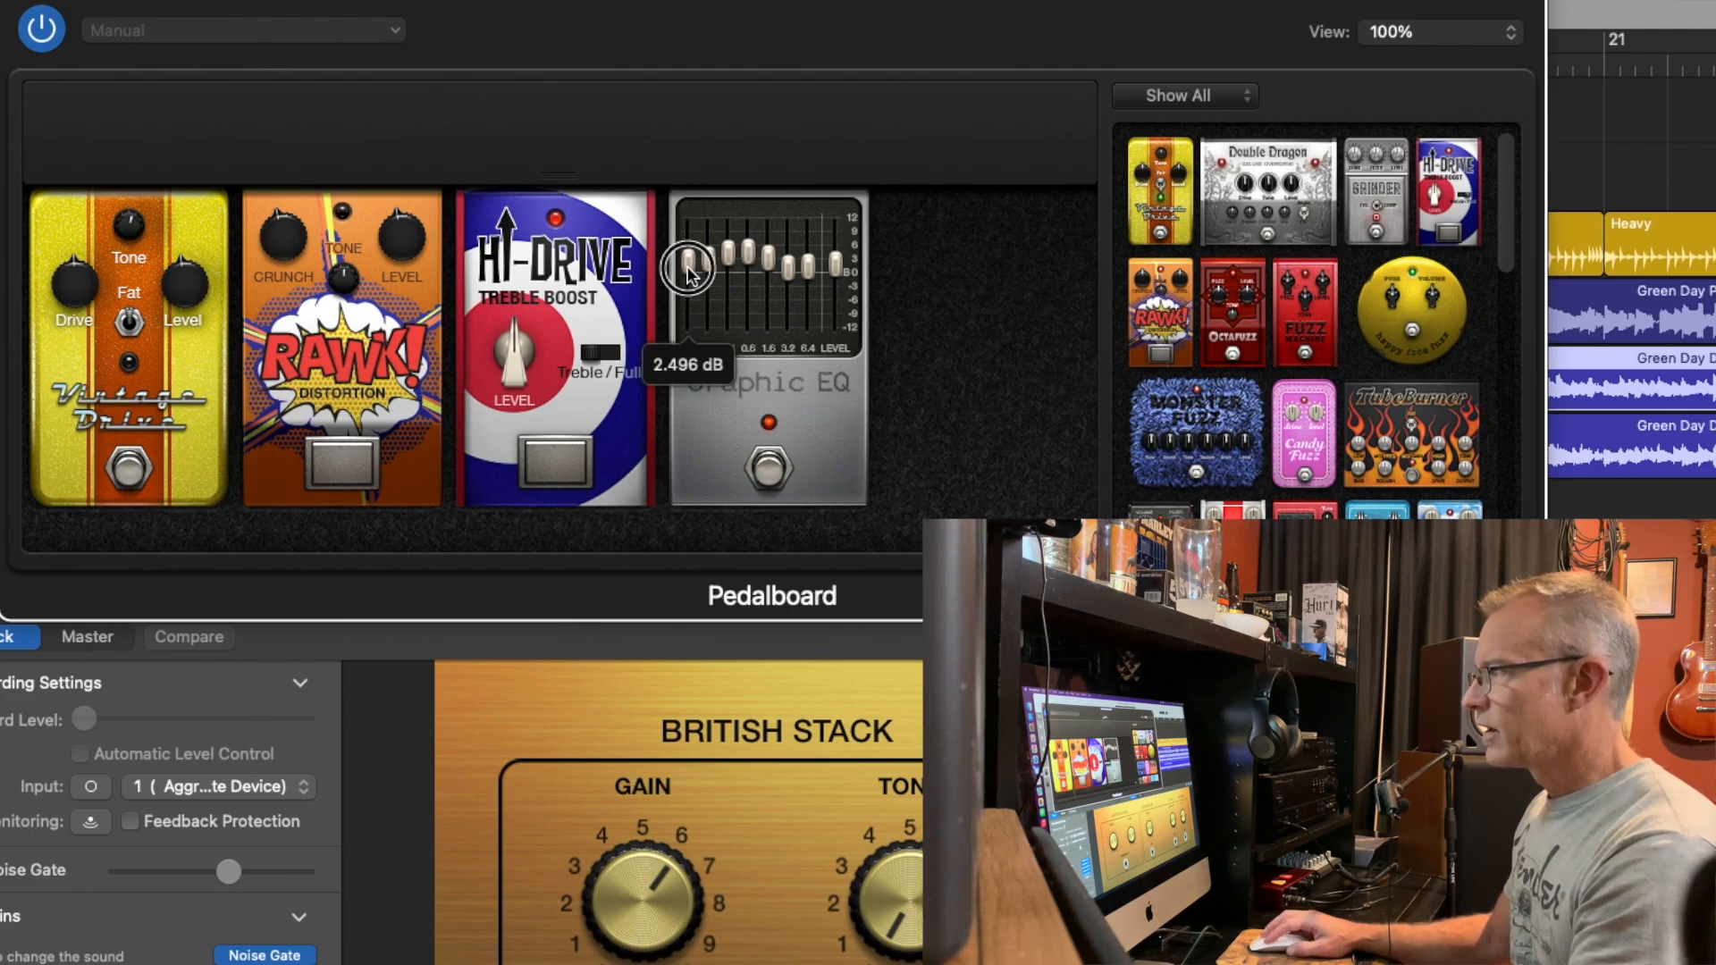
left_click(746, 254)
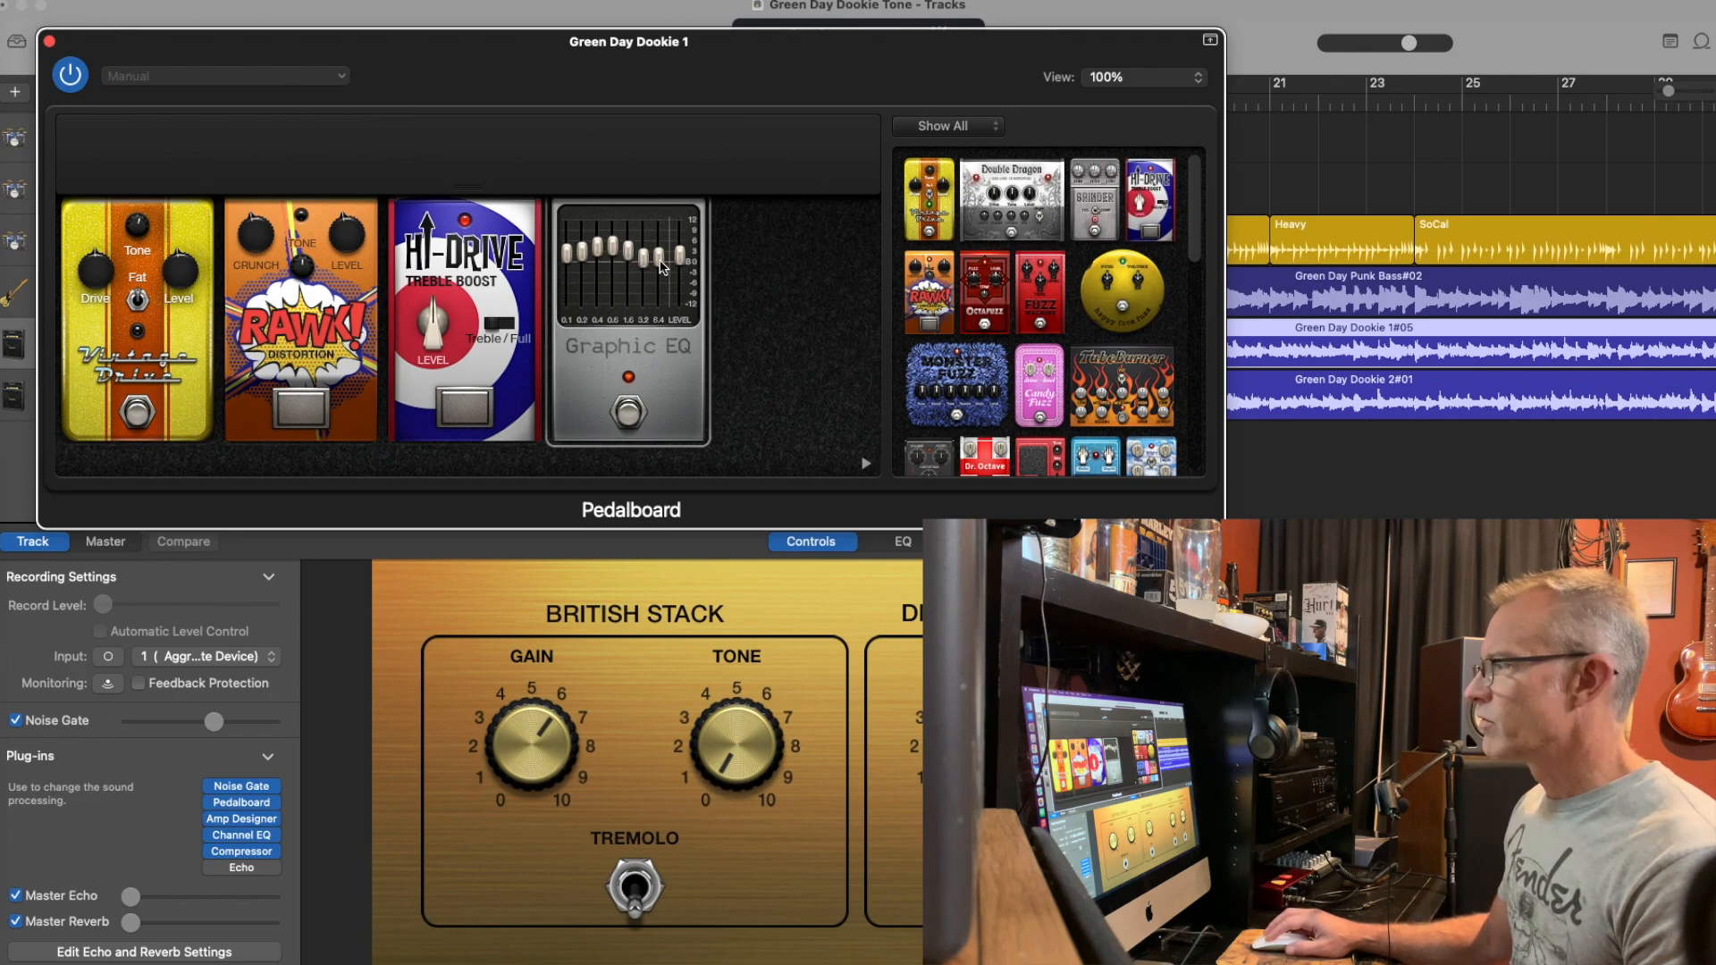
left_click_drag(663, 261, 665, 265)
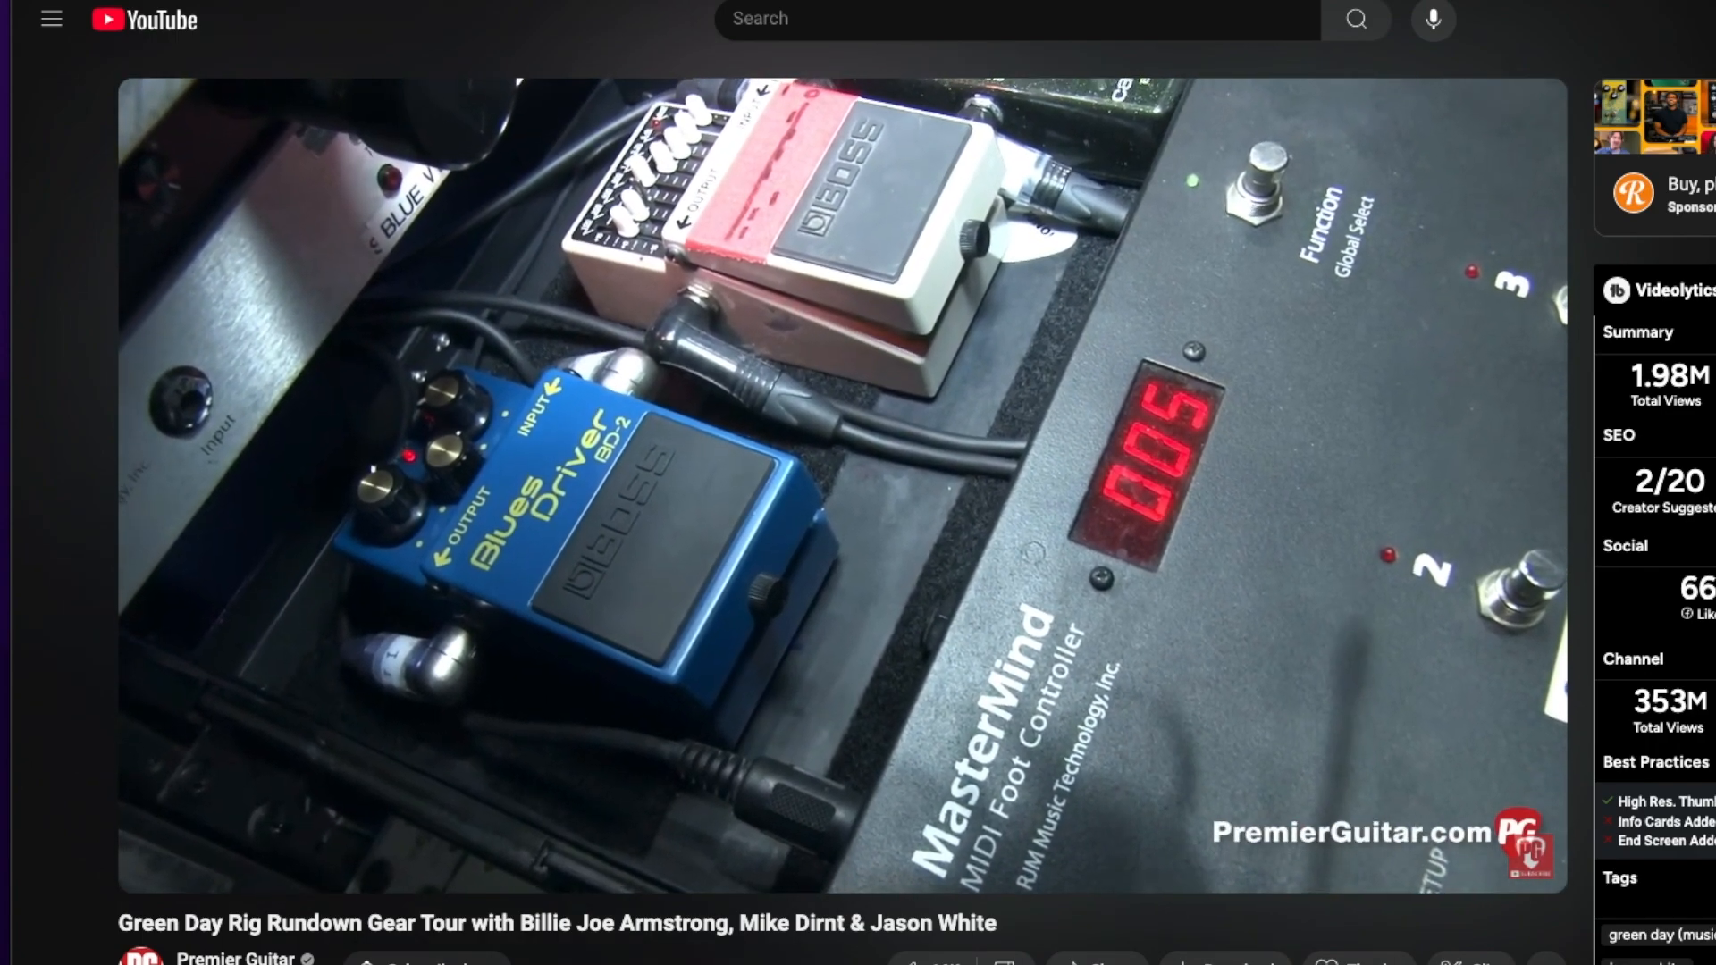
mouse_move(565, 715)
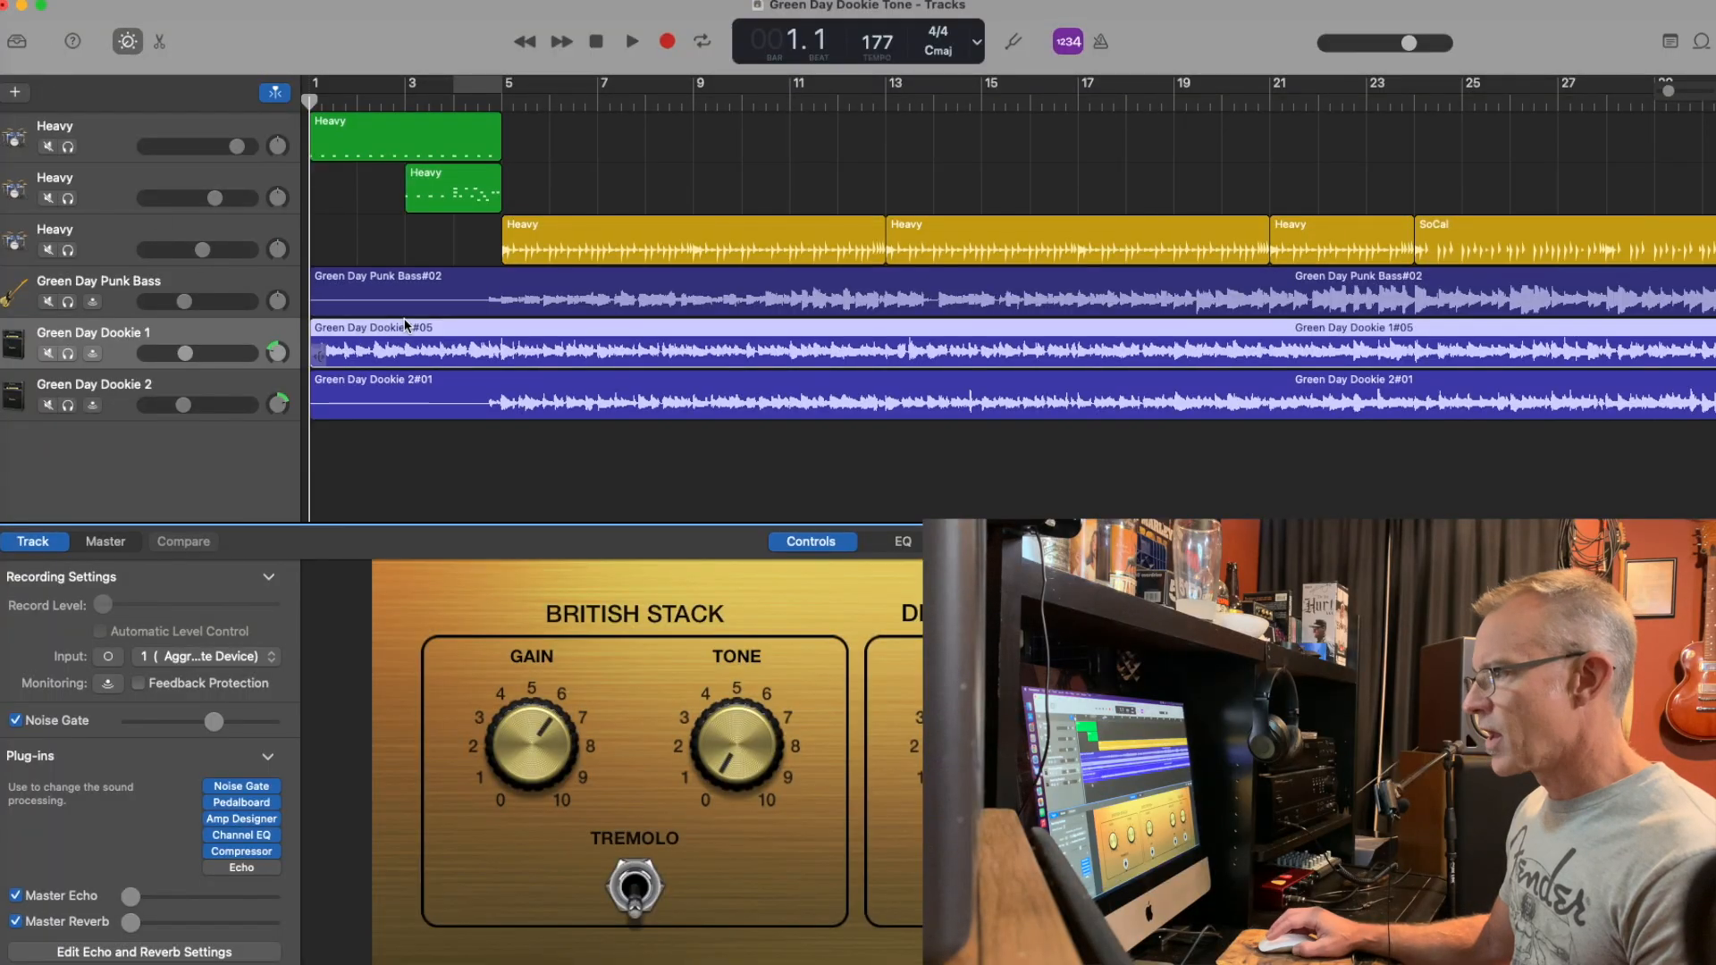
Step: Open Amp Designer on the Green Day Dookie 1 track and review its amp controls, microphone, output level and EQ type
left_click(232, 819)
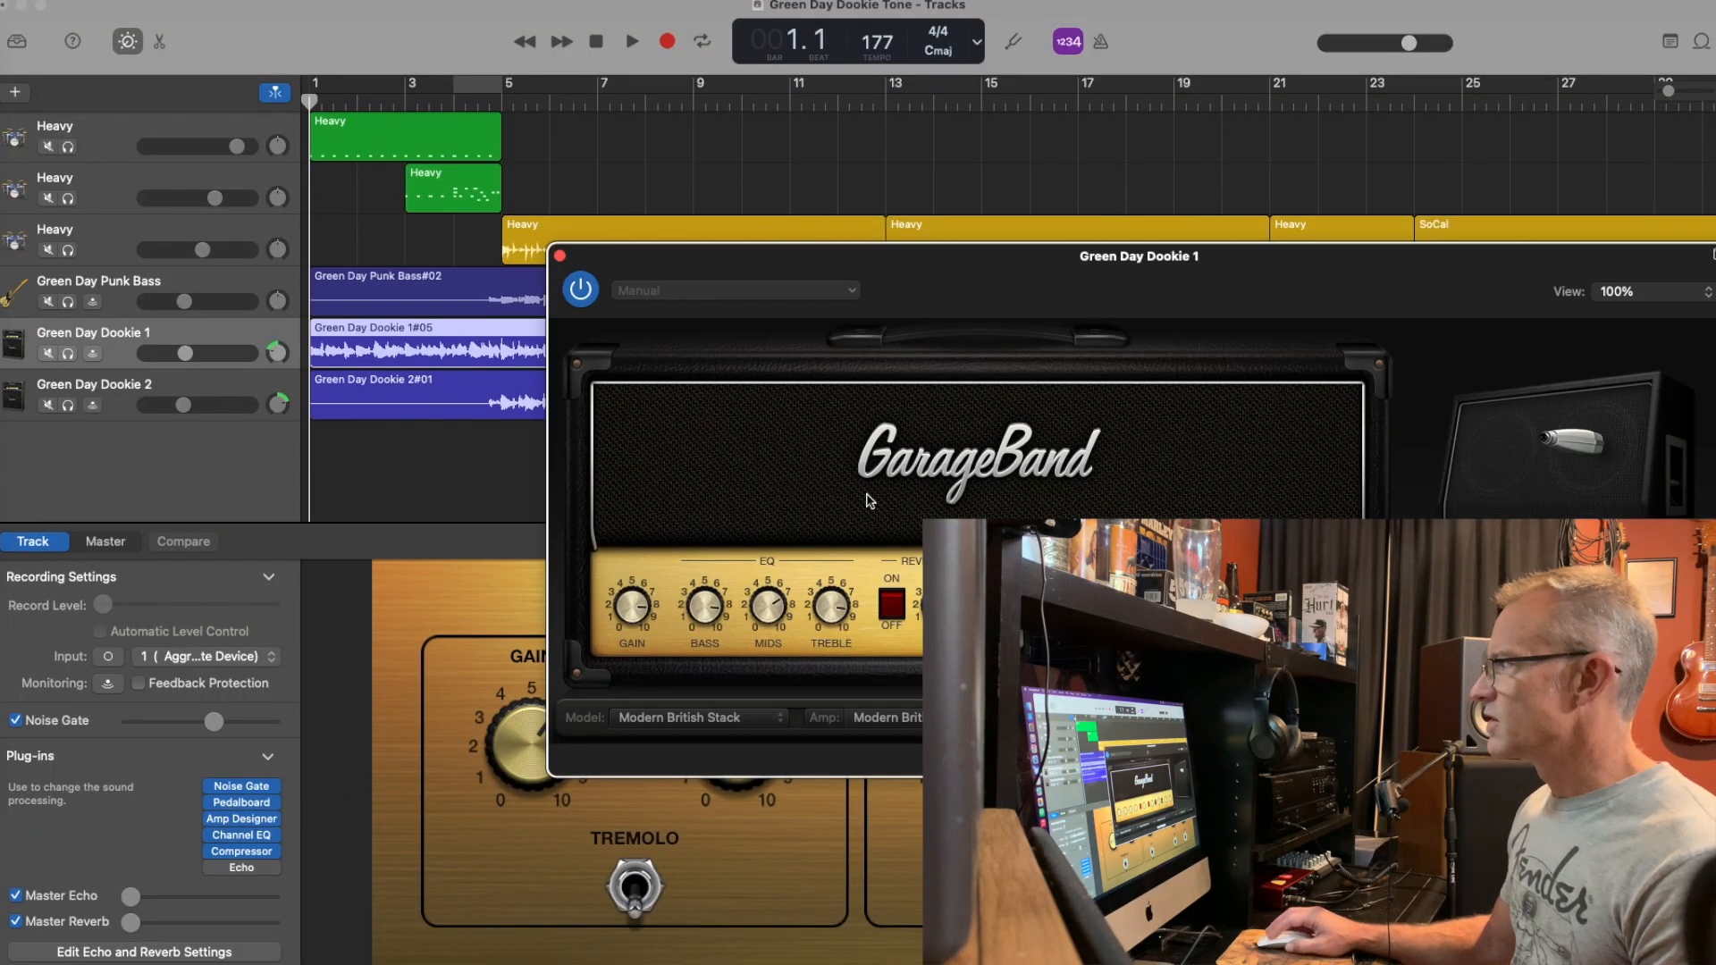
left_click_drag(1084, 261, 569, 29)
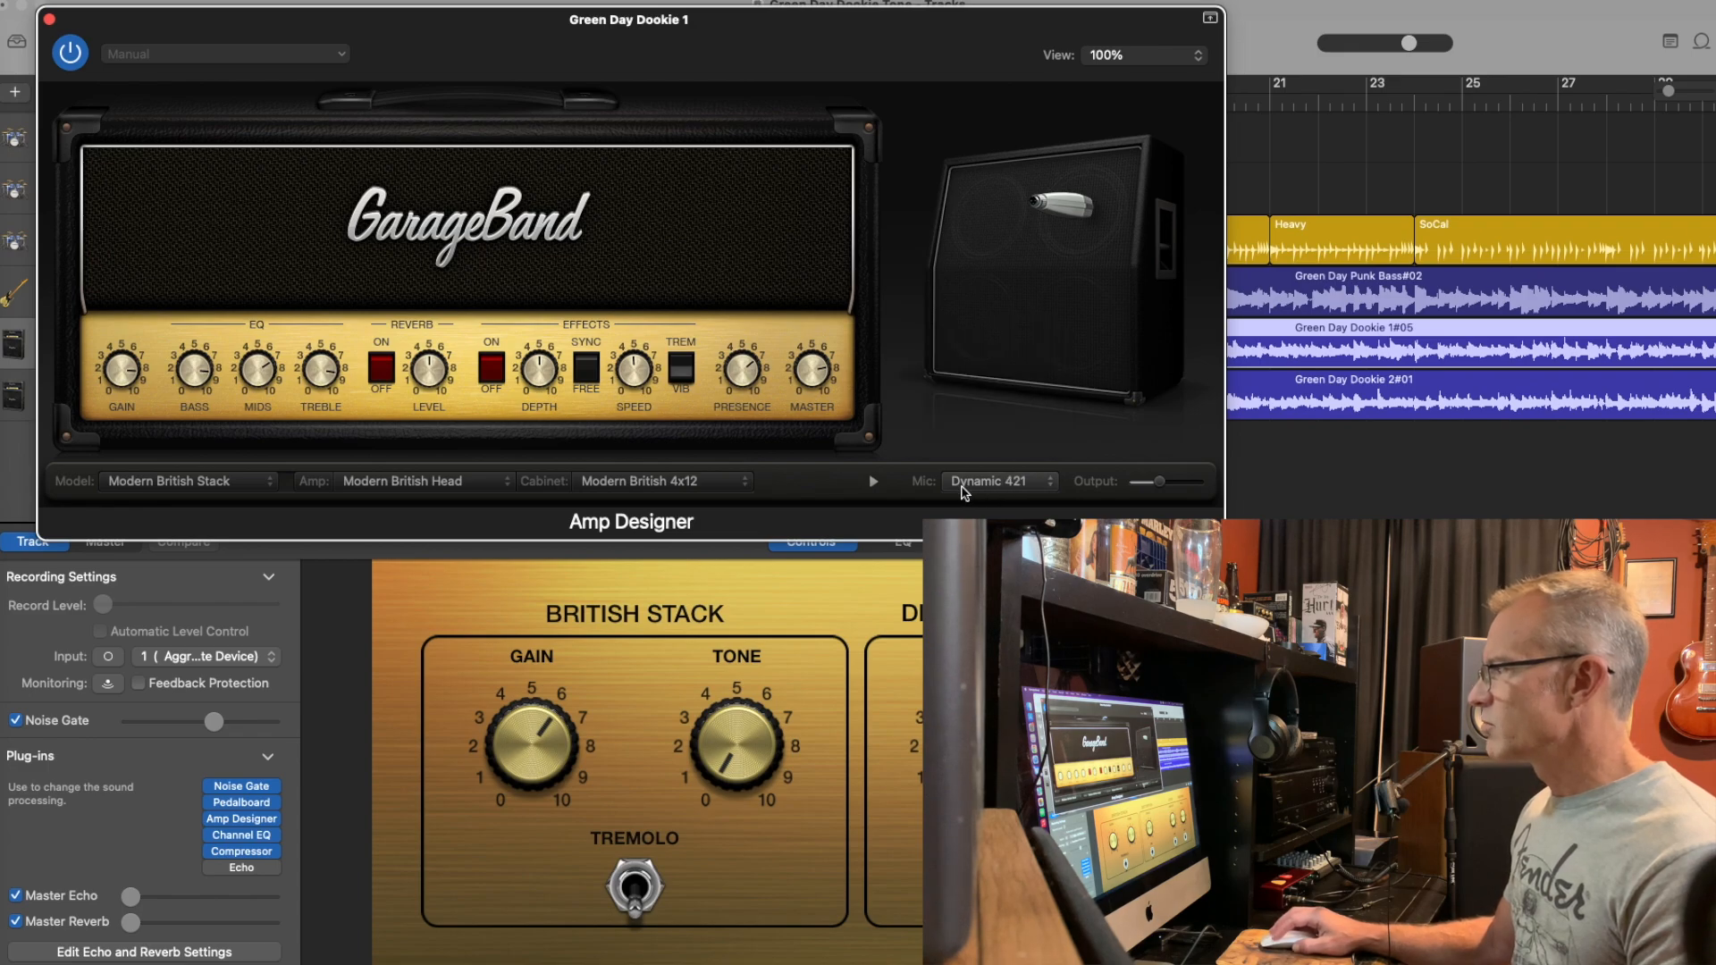
mouse_move(994, 402)
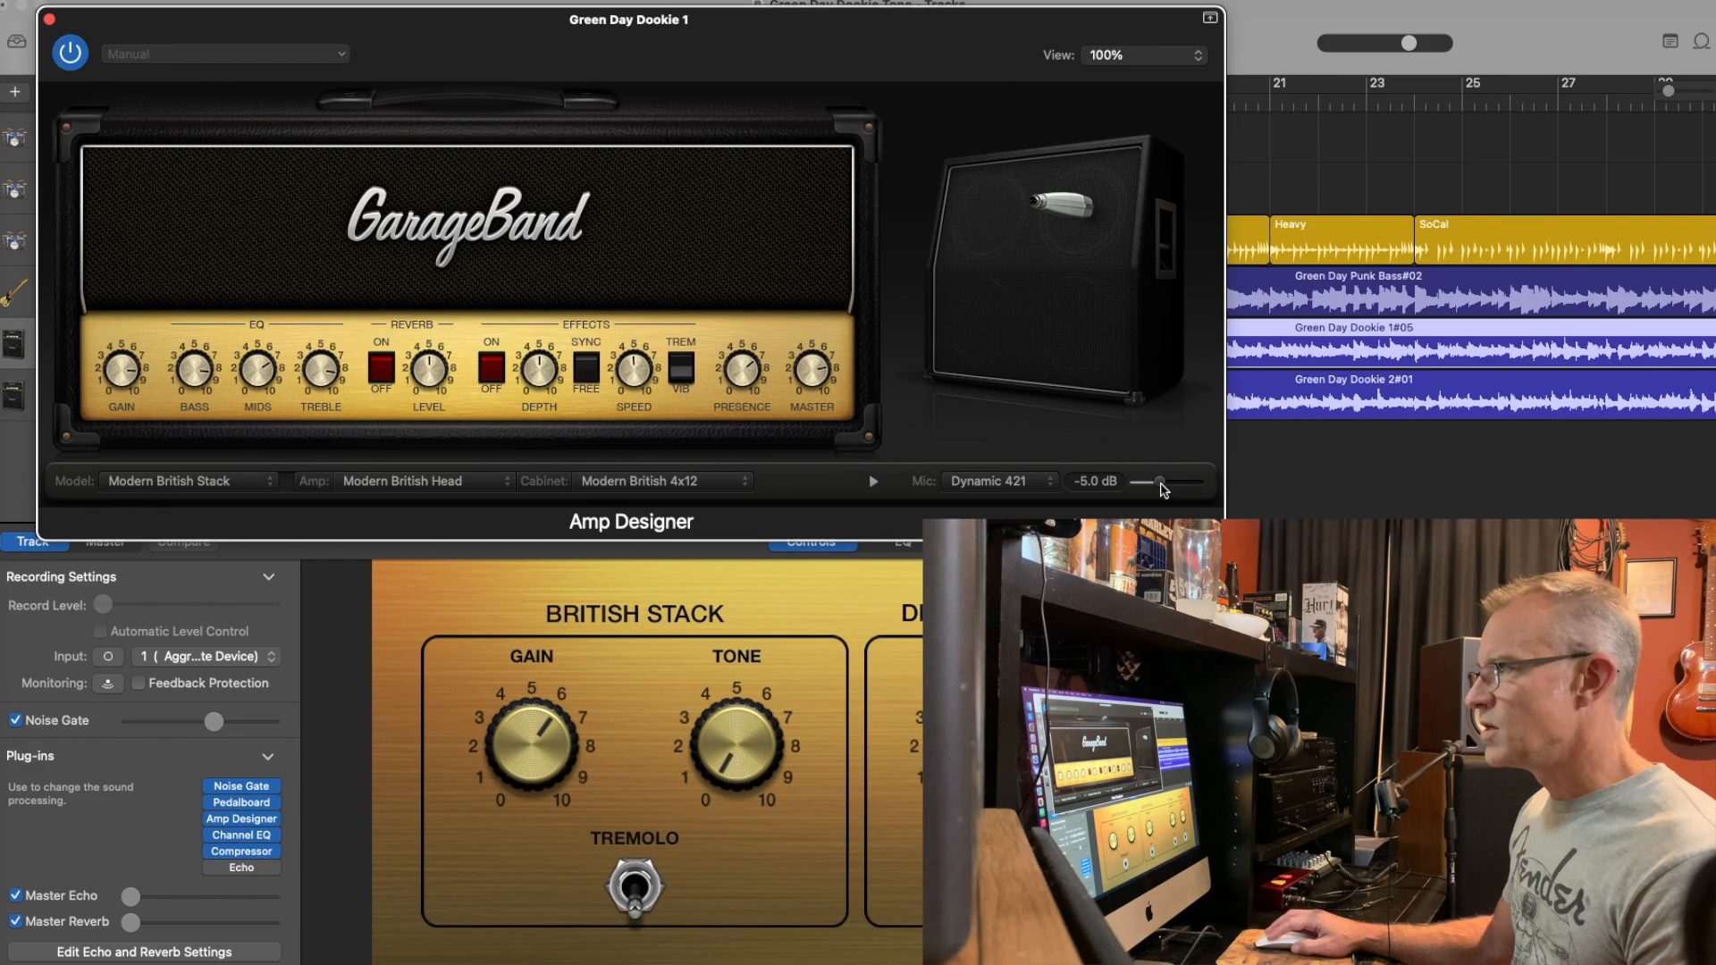
left_click(257, 327)
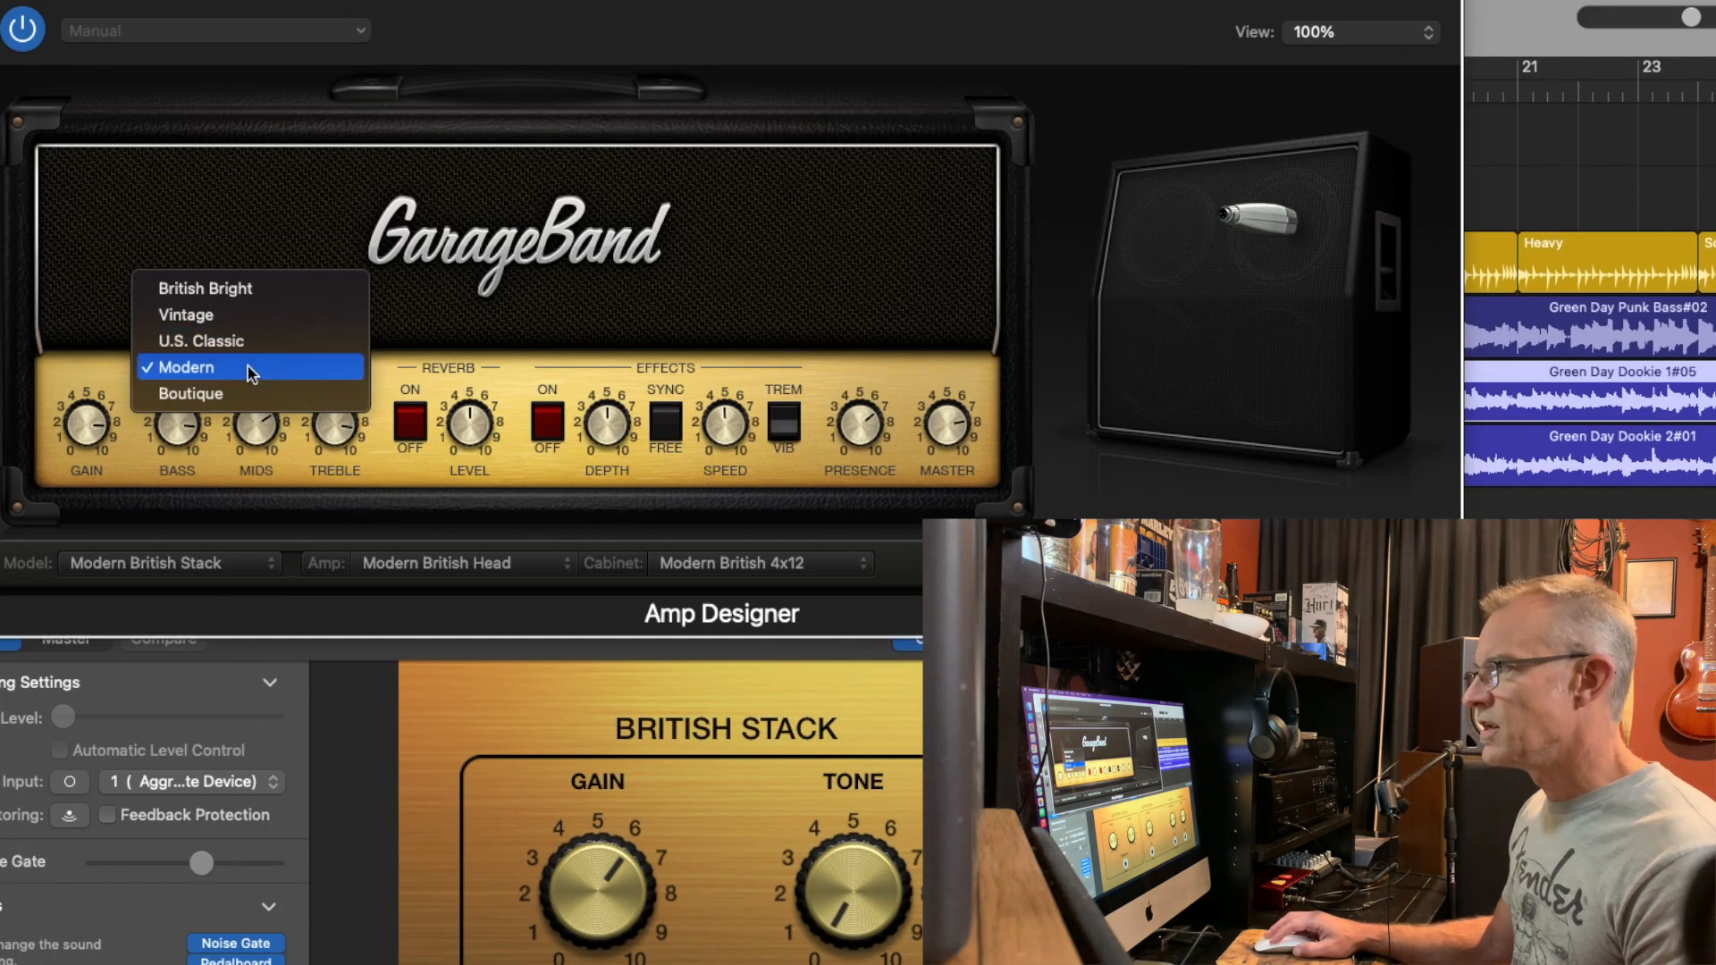
left_click(378, 310)
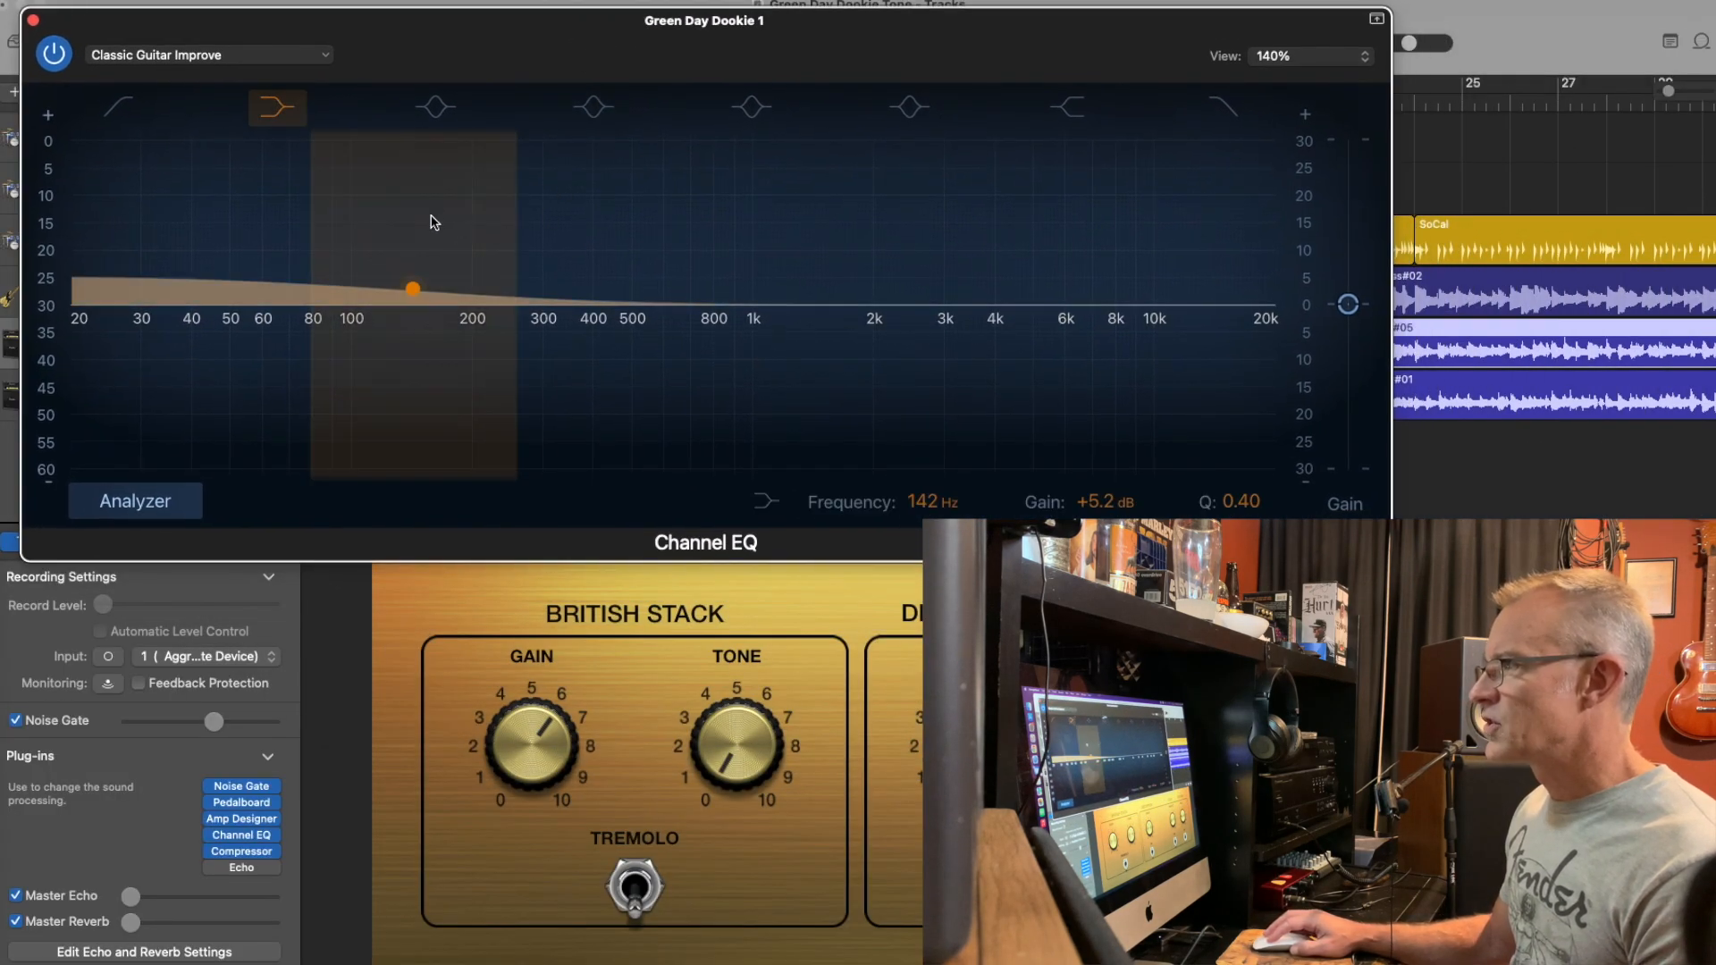
Step: Examine each band of the Green Day Dookie 1 Channel EQ and where its preset sits among the guitar presets
left_click(119, 106)
left_click(435, 106)
left_click(596, 111)
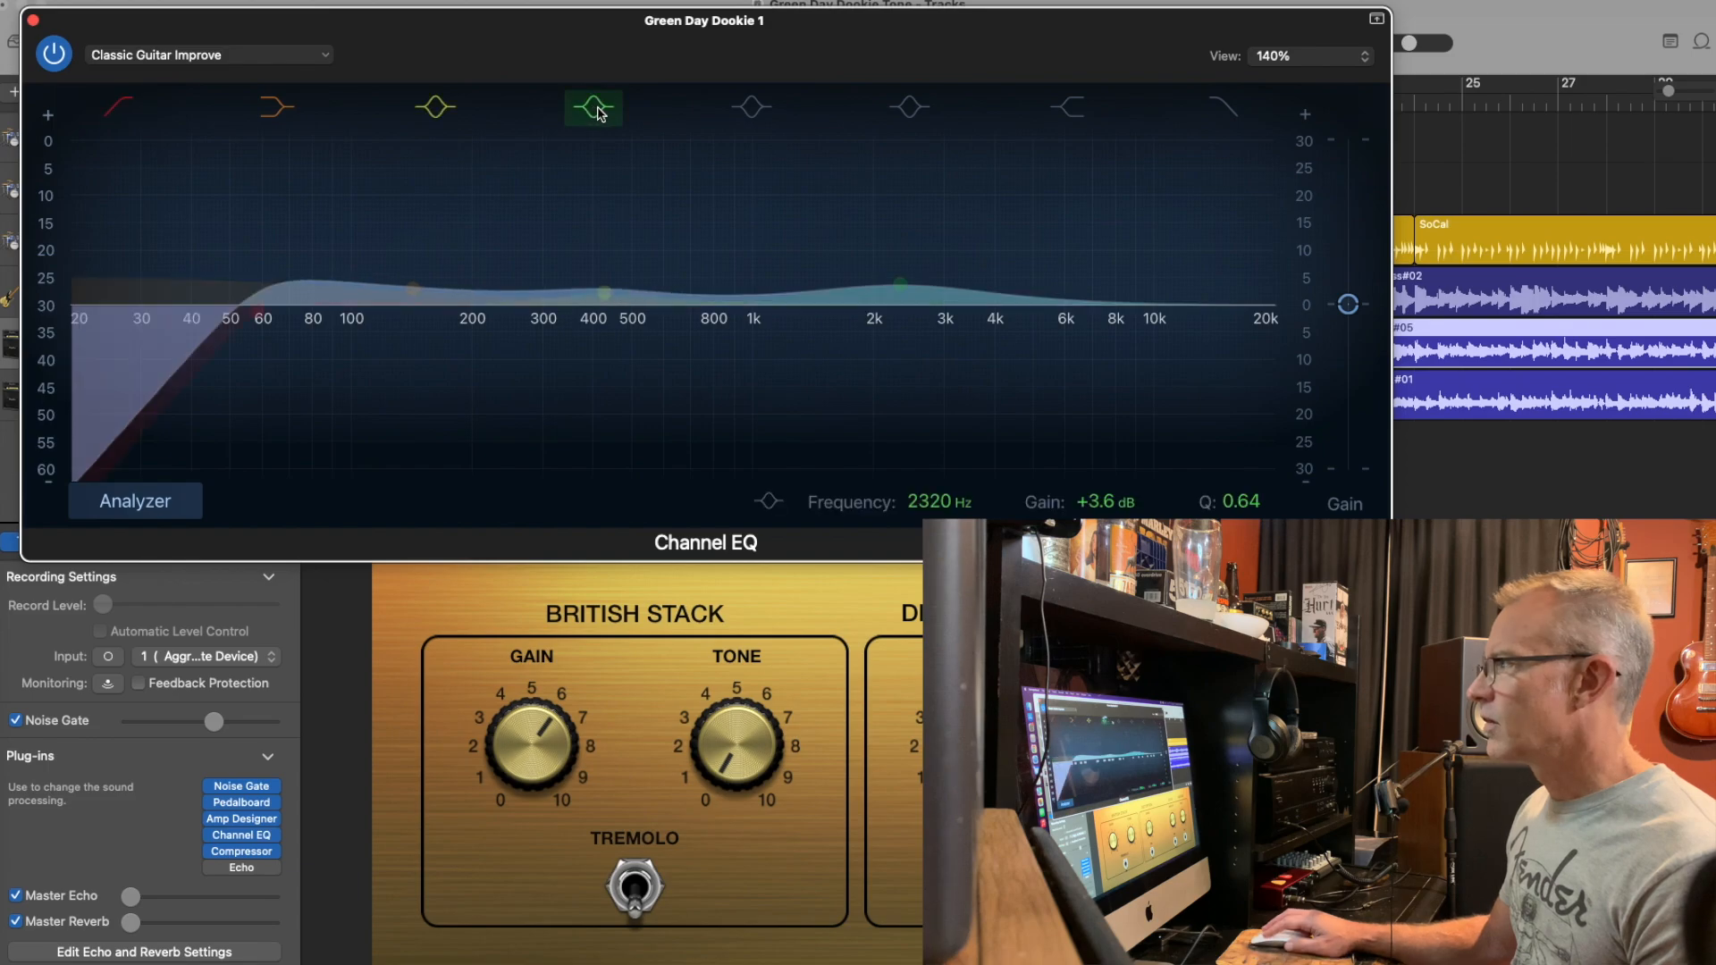
left_click(751, 106)
left_click(907, 107)
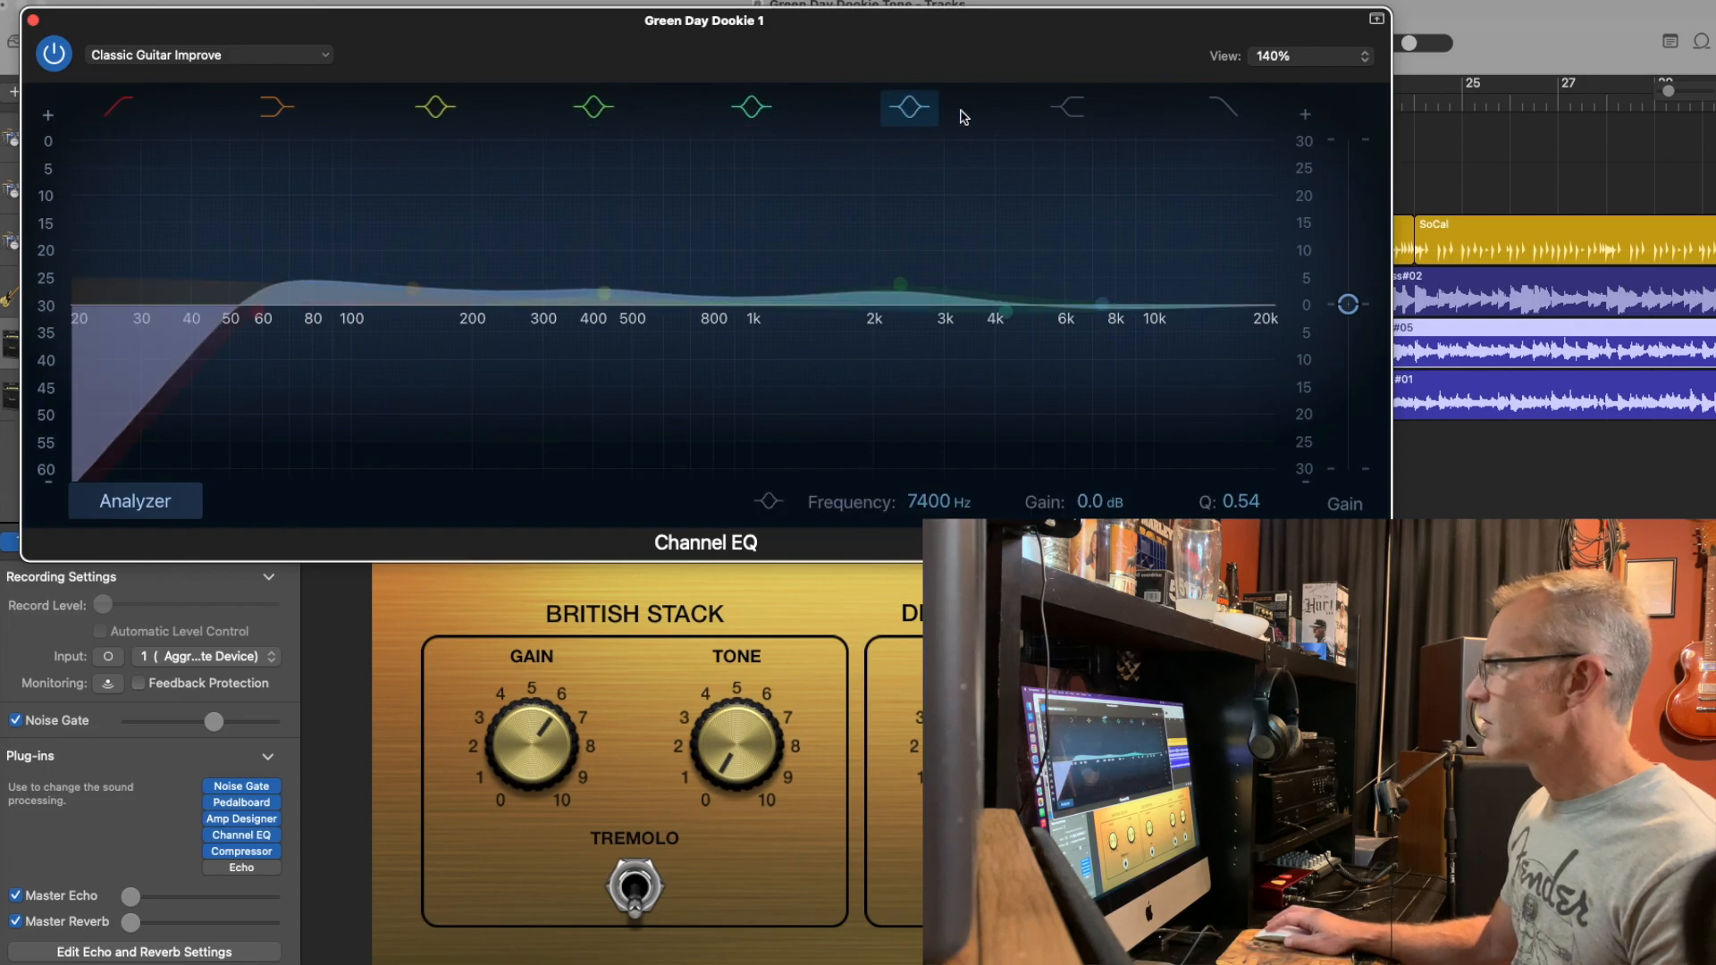
left_click(1068, 115)
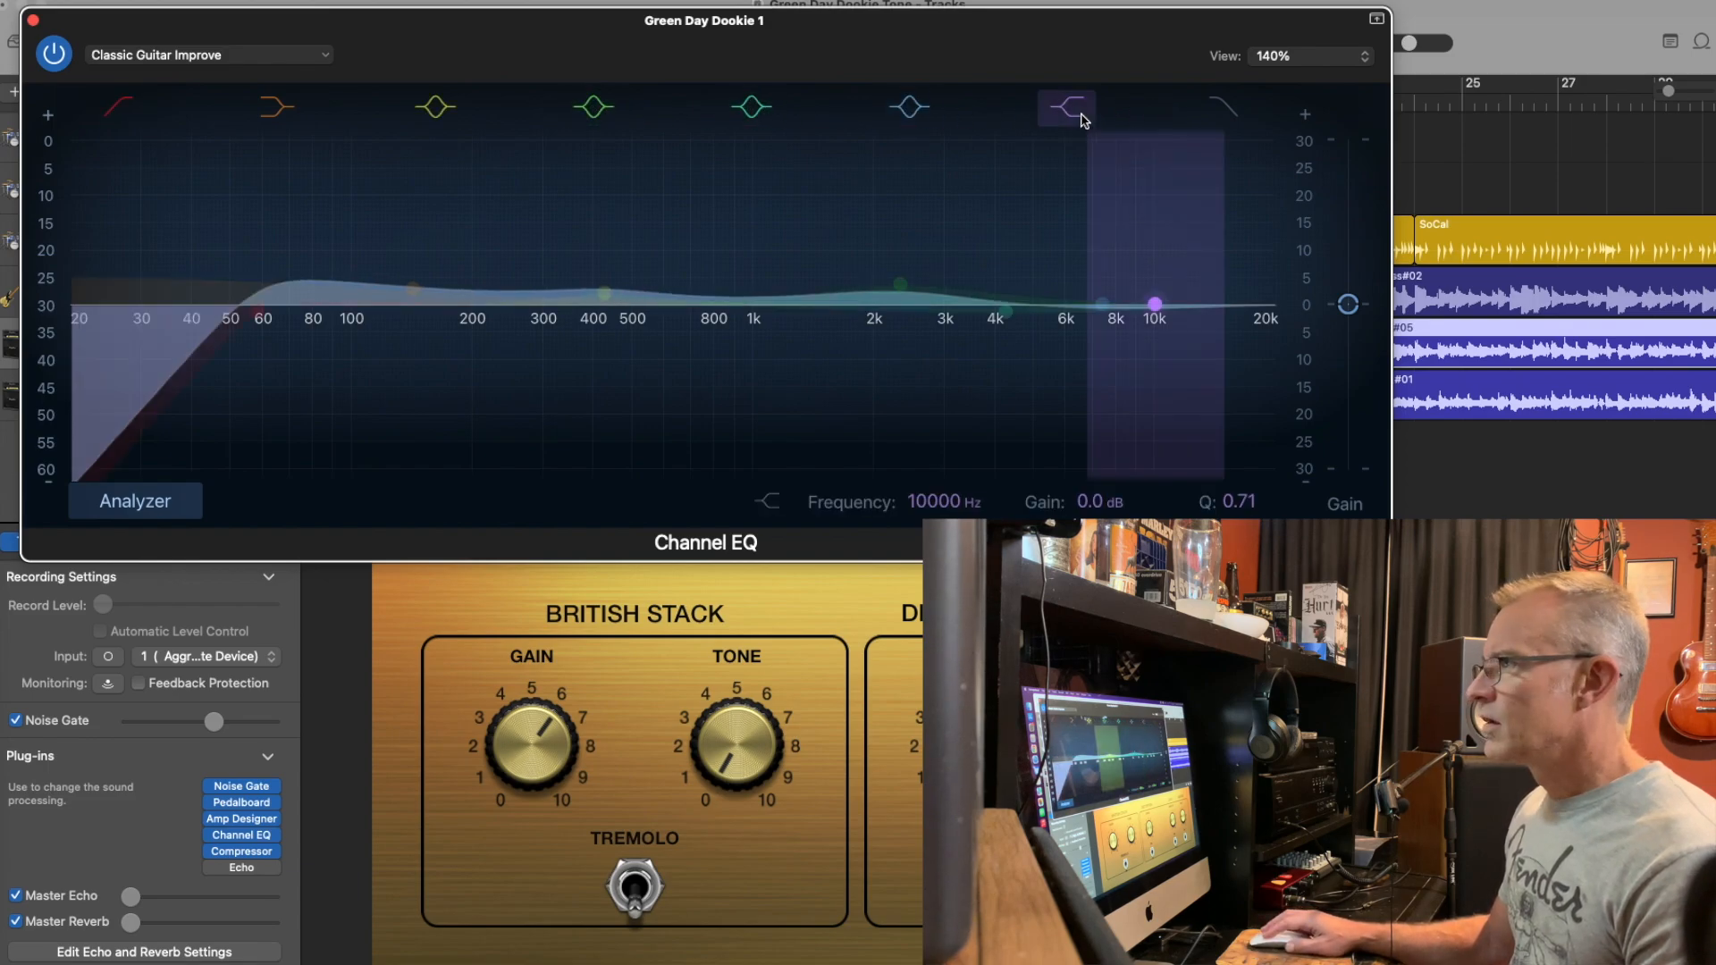
left_click(145, 59)
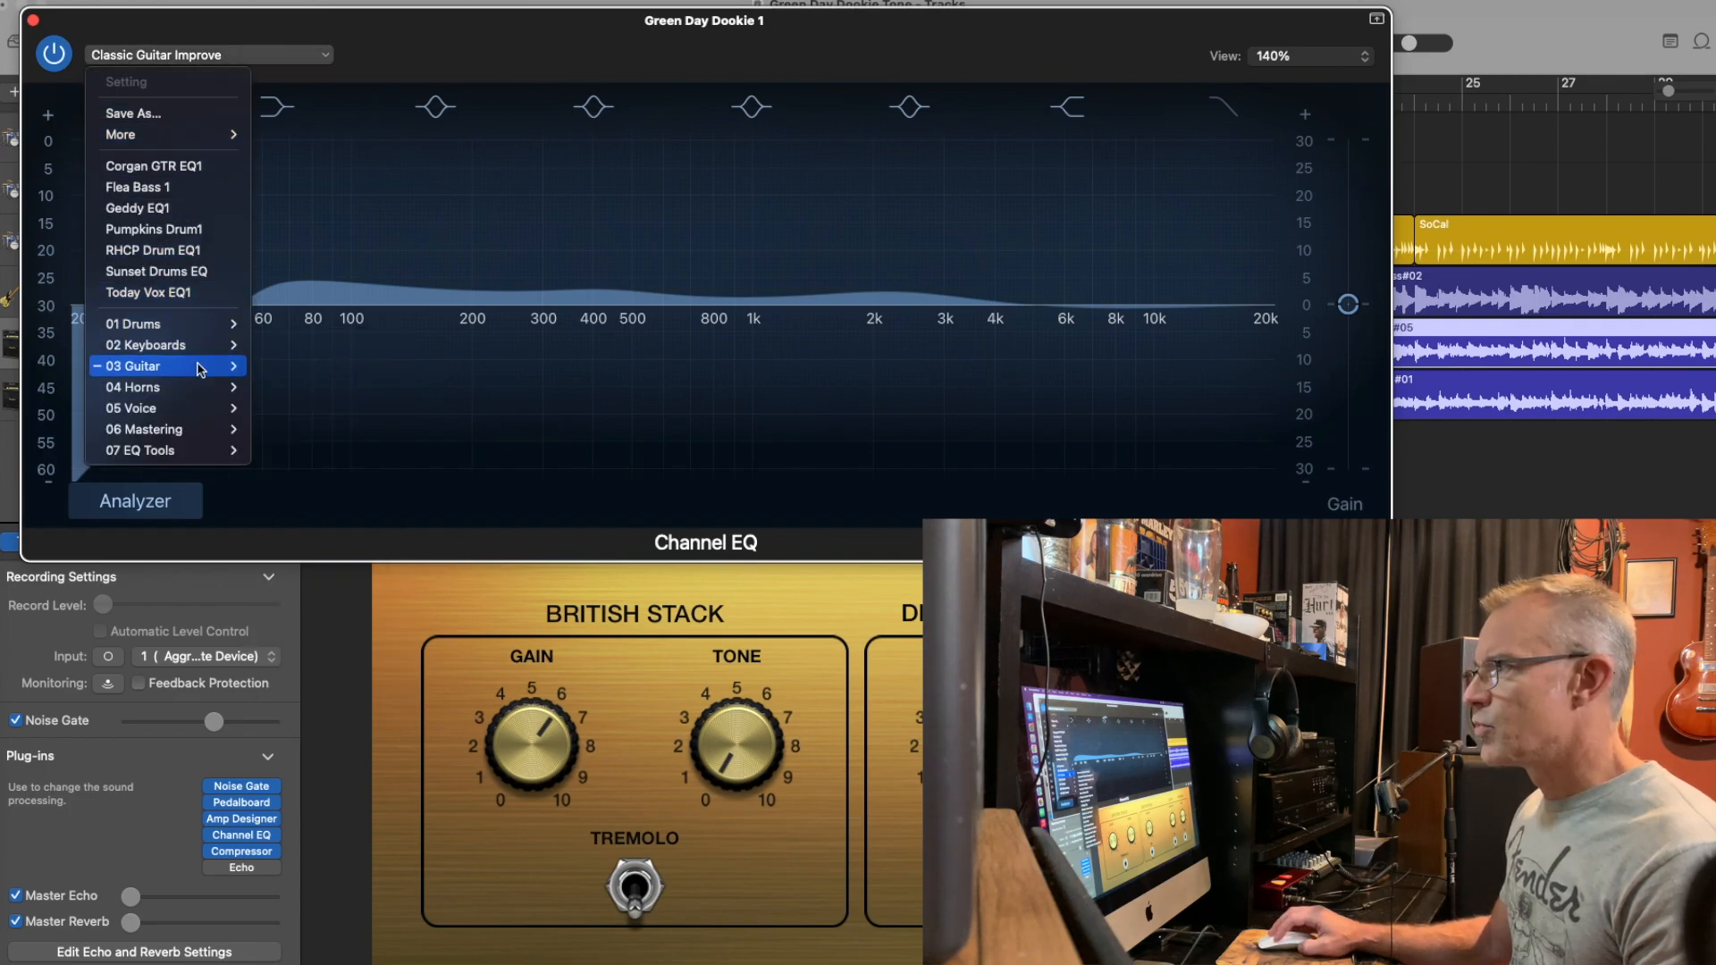
mouse_move(200, 370)
left_click(414, 66)
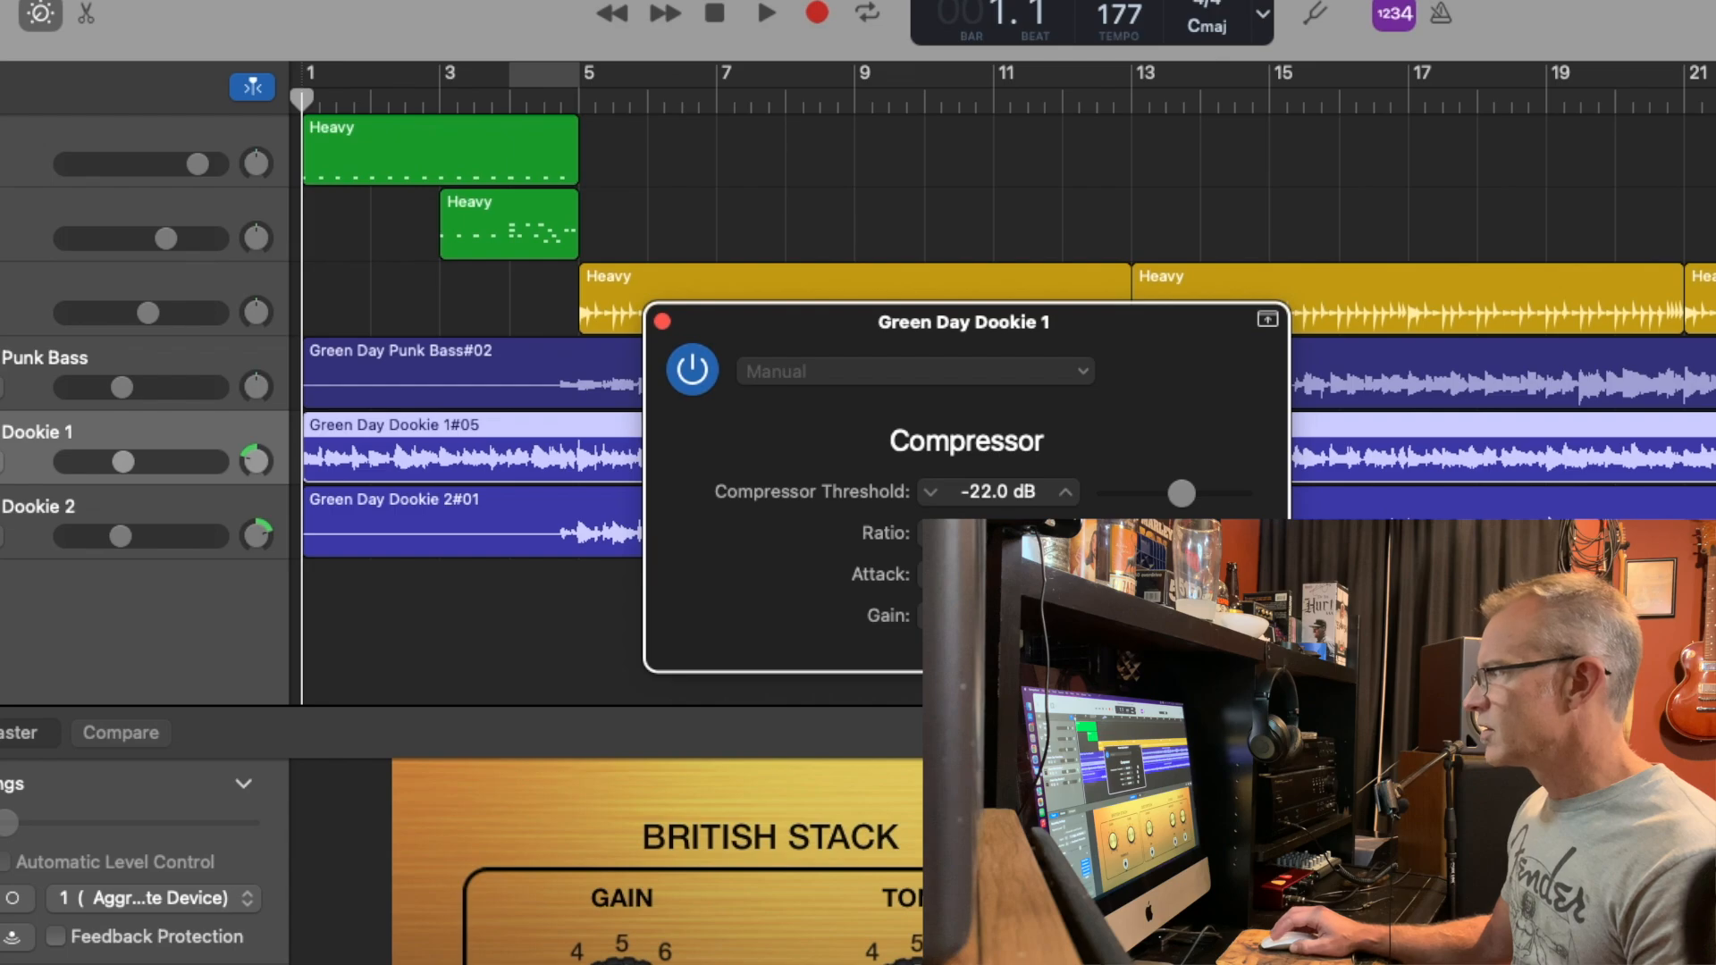
Step: Review the Compressor's threshold, ratio, attack and gain on Green Day Dookie 1 and close the plug-in window
left_click_drag(1114, 330, 569, 67)
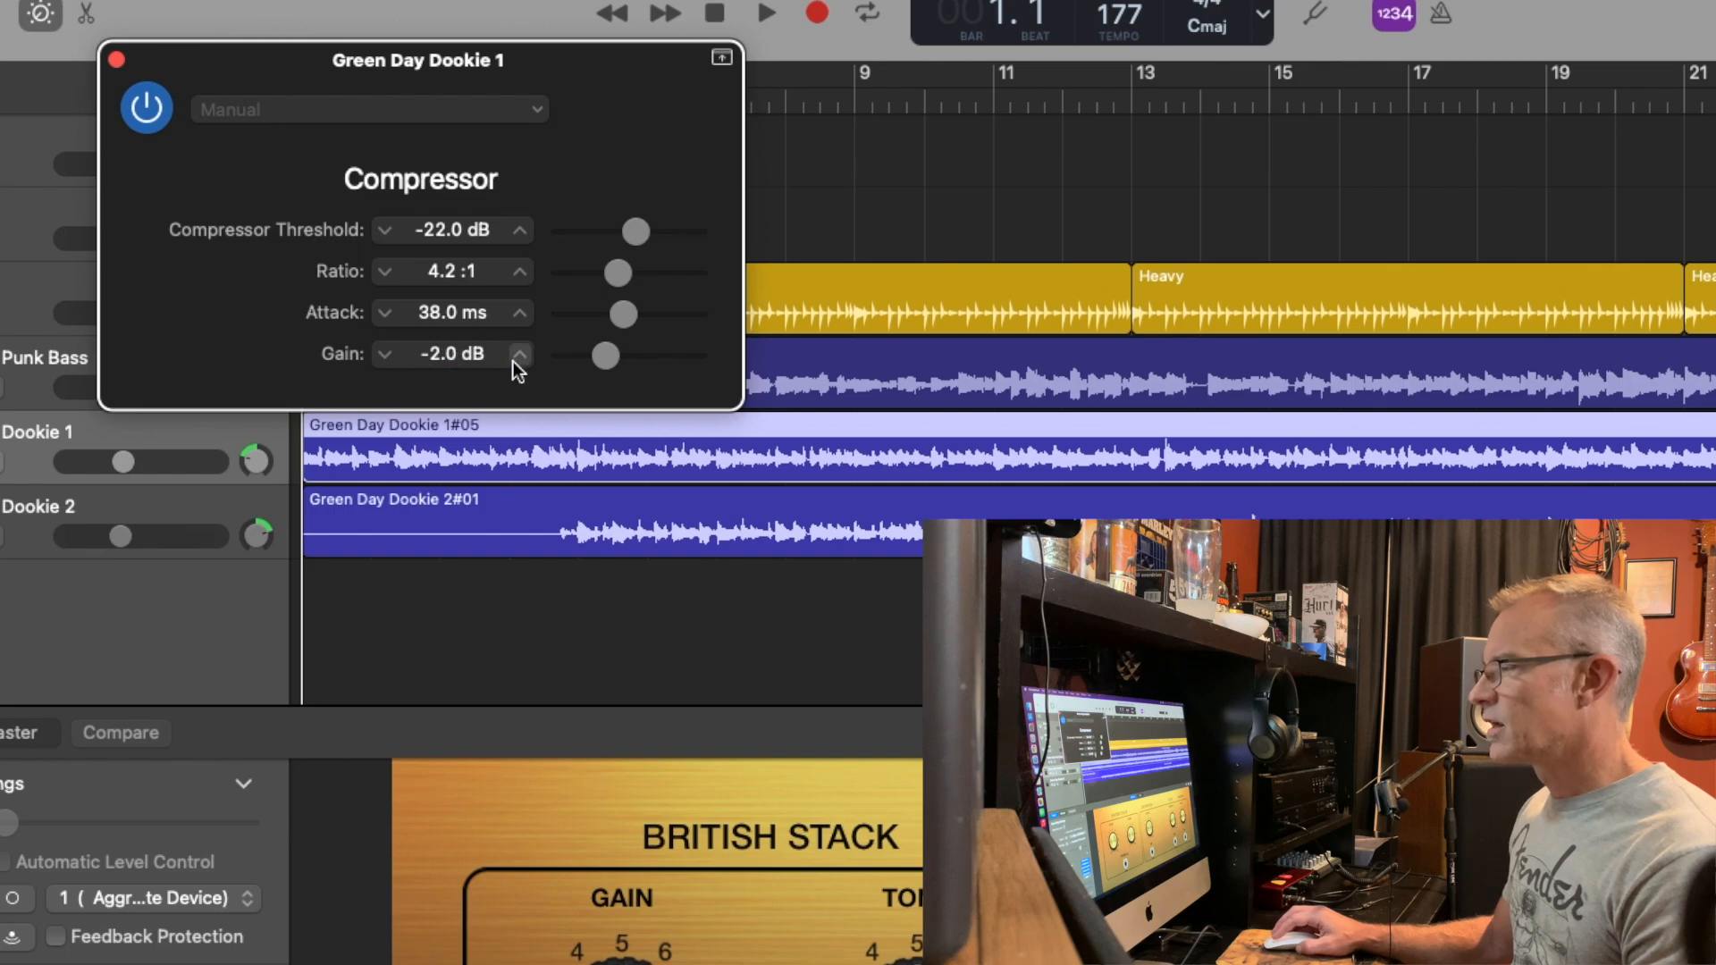
left_click(116, 59)
Step: Play the song while switching Green Day Dookie 1 between solo and full mix, and stop with solo off
left_click(69, 353)
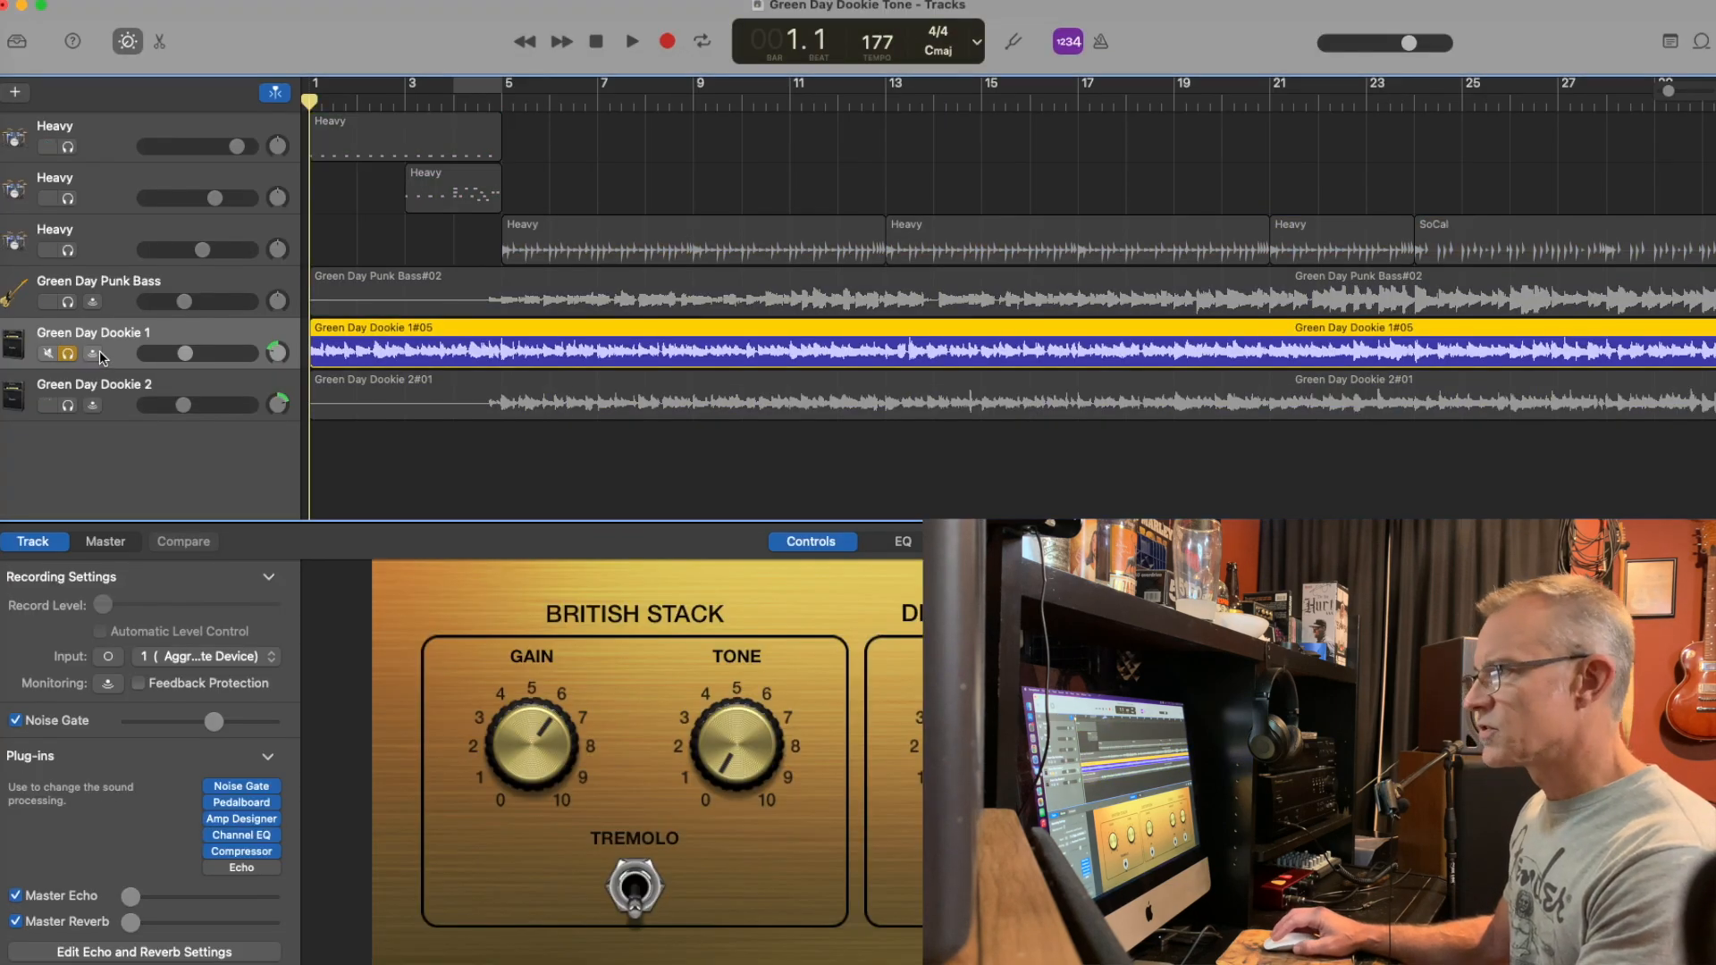
key("space")
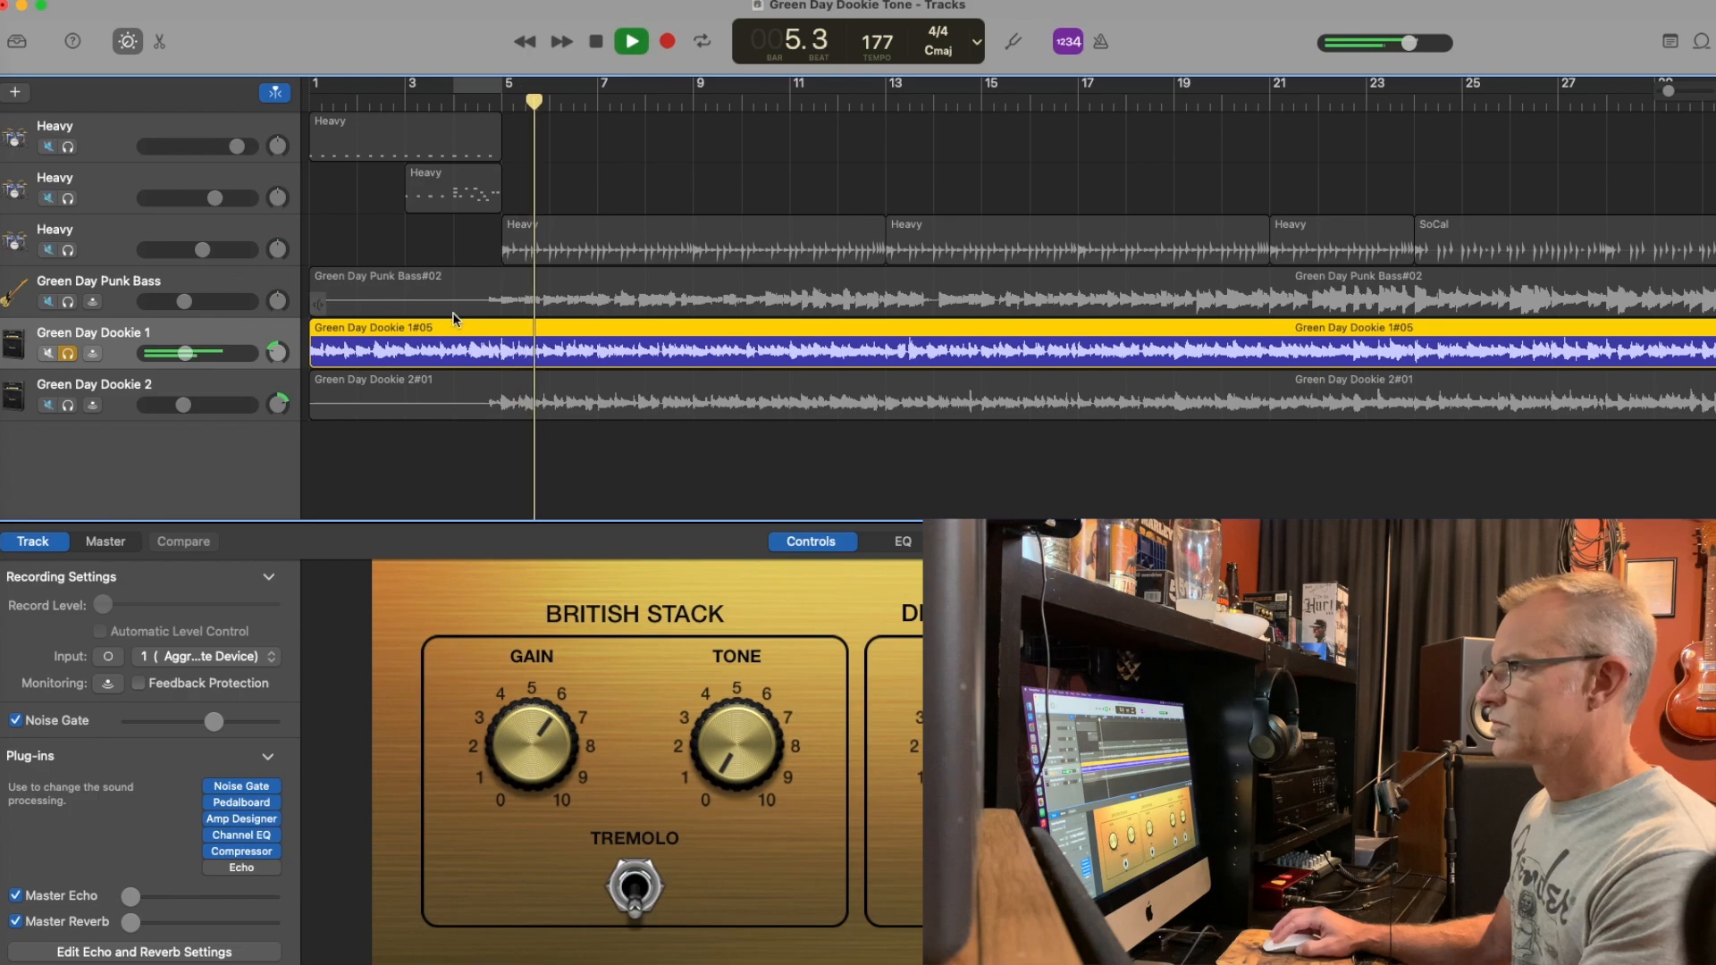
left_click(68, 354)
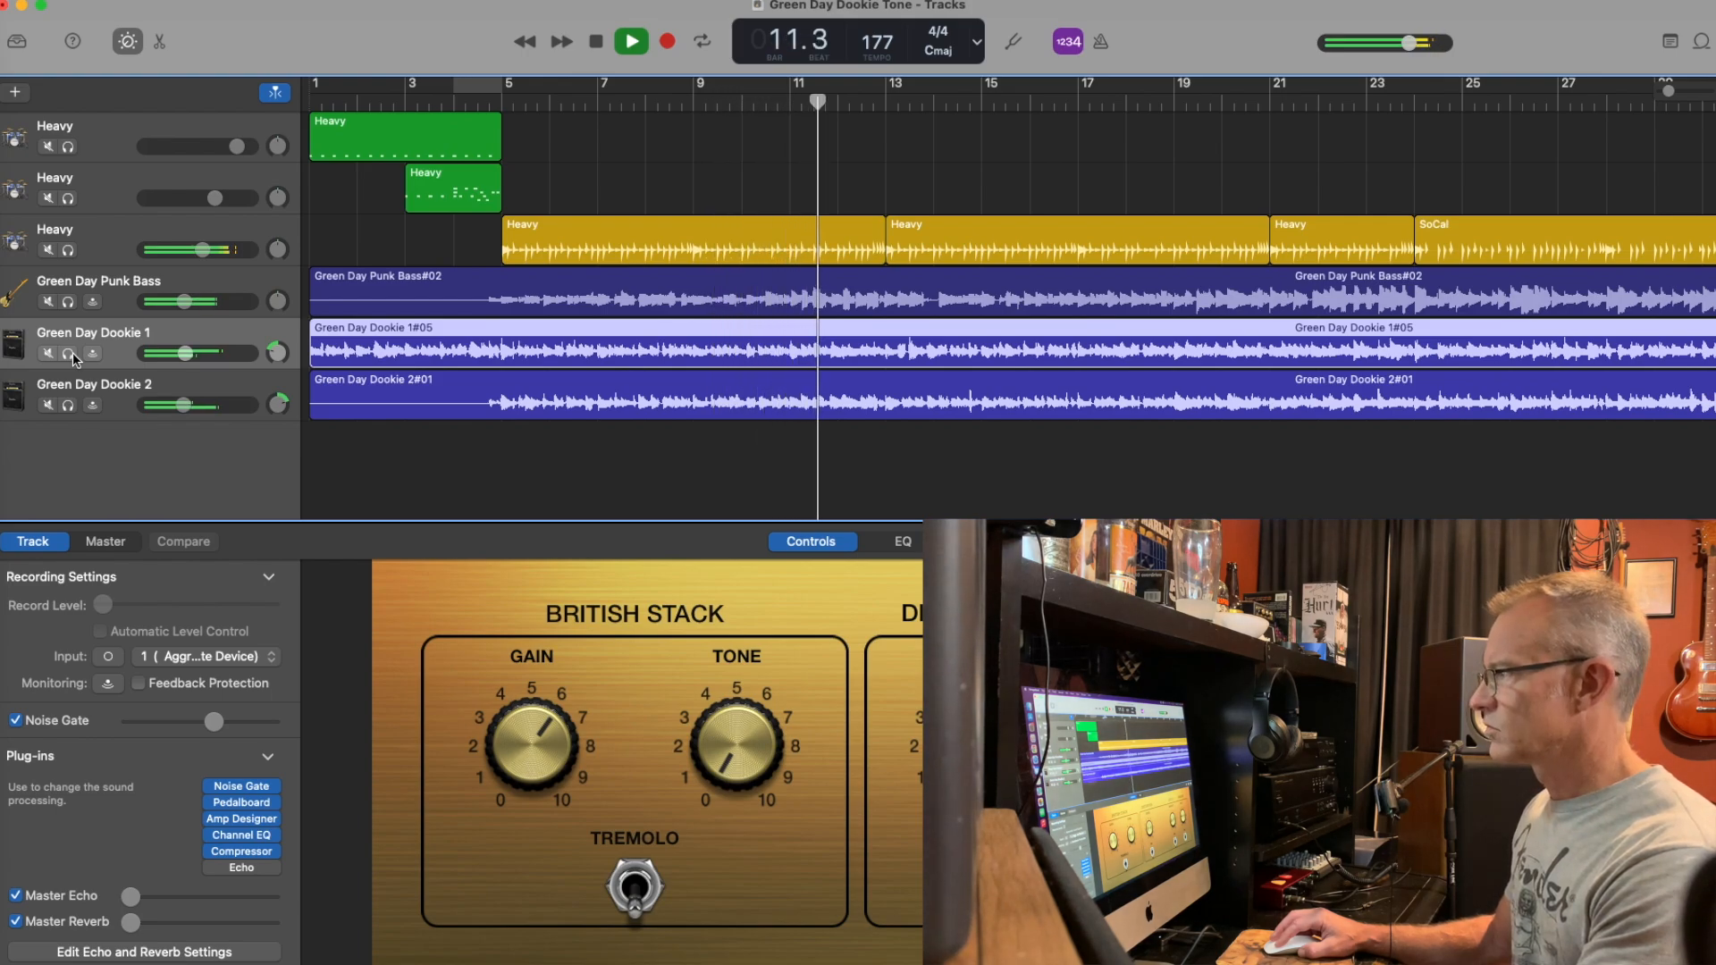
left_click(68, 354)
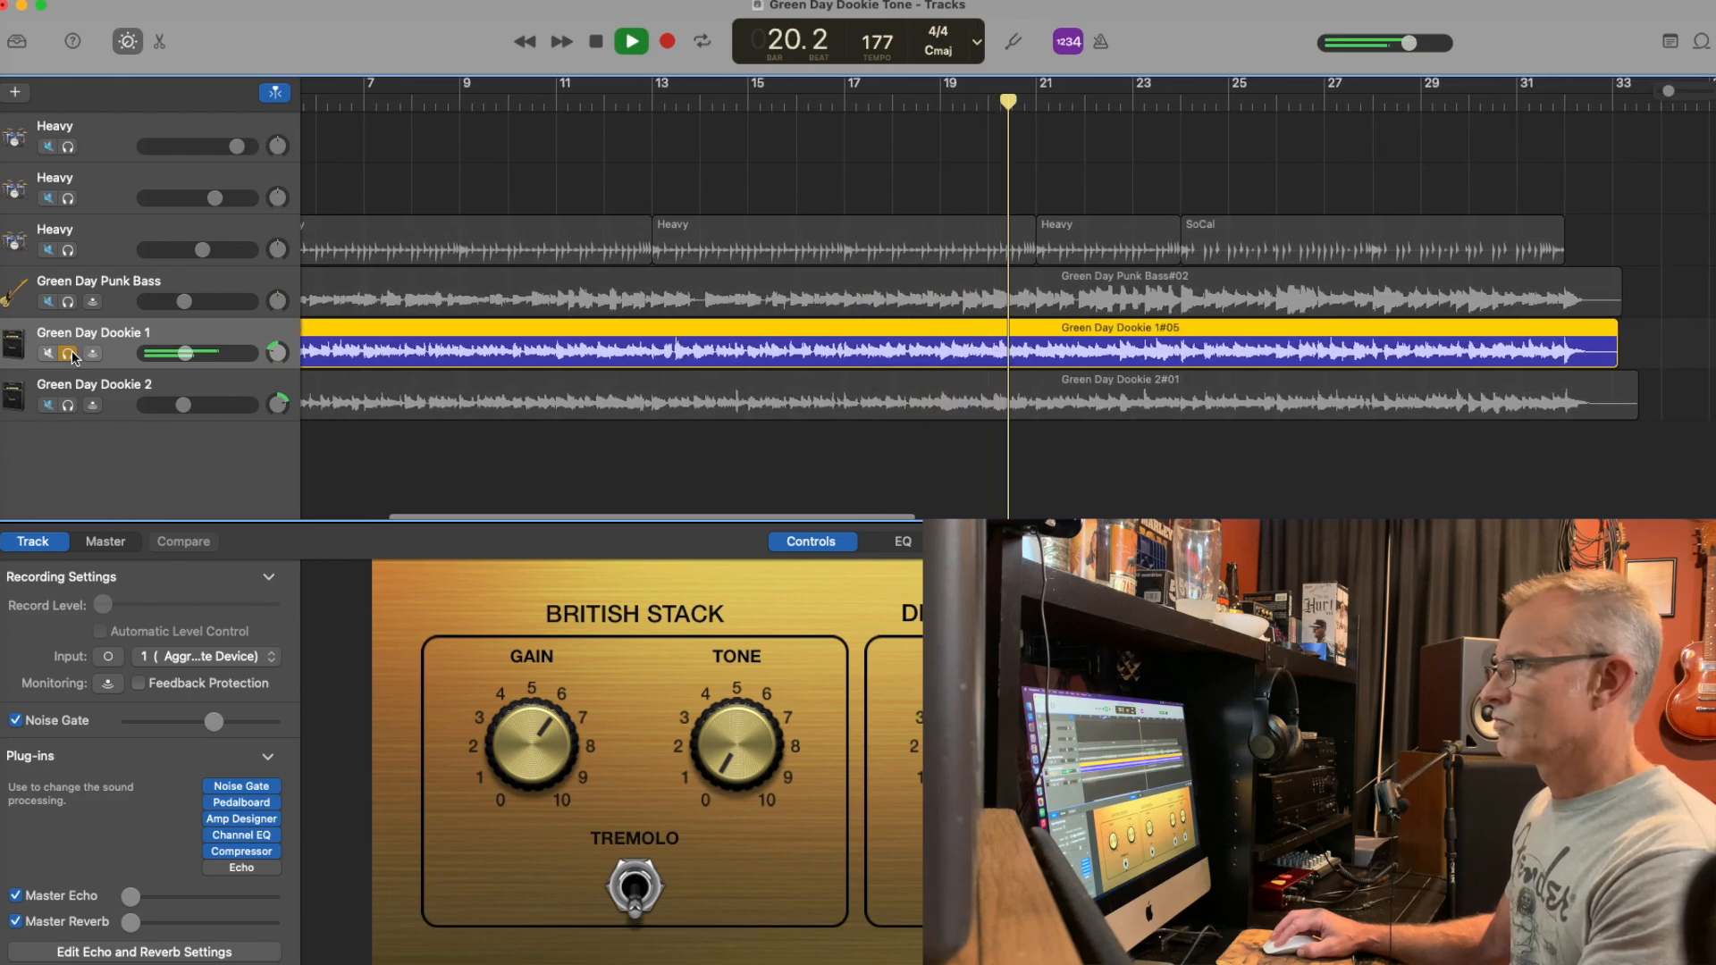
left_click(68, 353)
key("space")
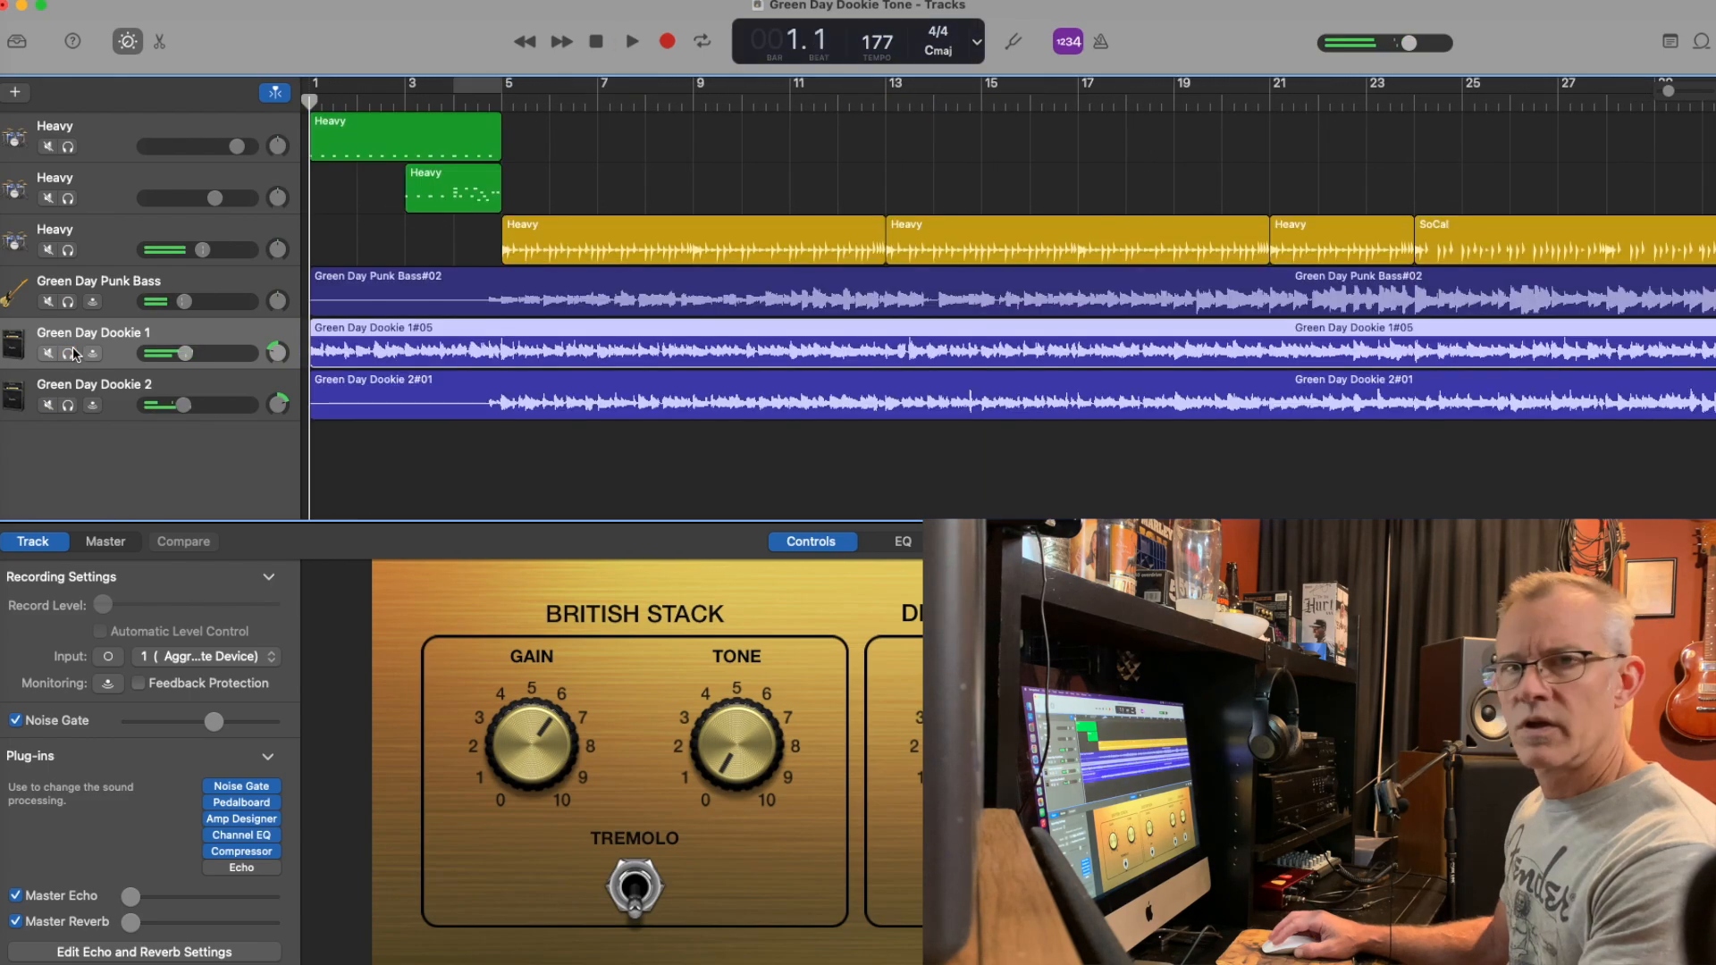
Step: Select the Green Day Dookie 2 track and check the pan positions of both Dookie guitar tracks
left_click(117, 393)
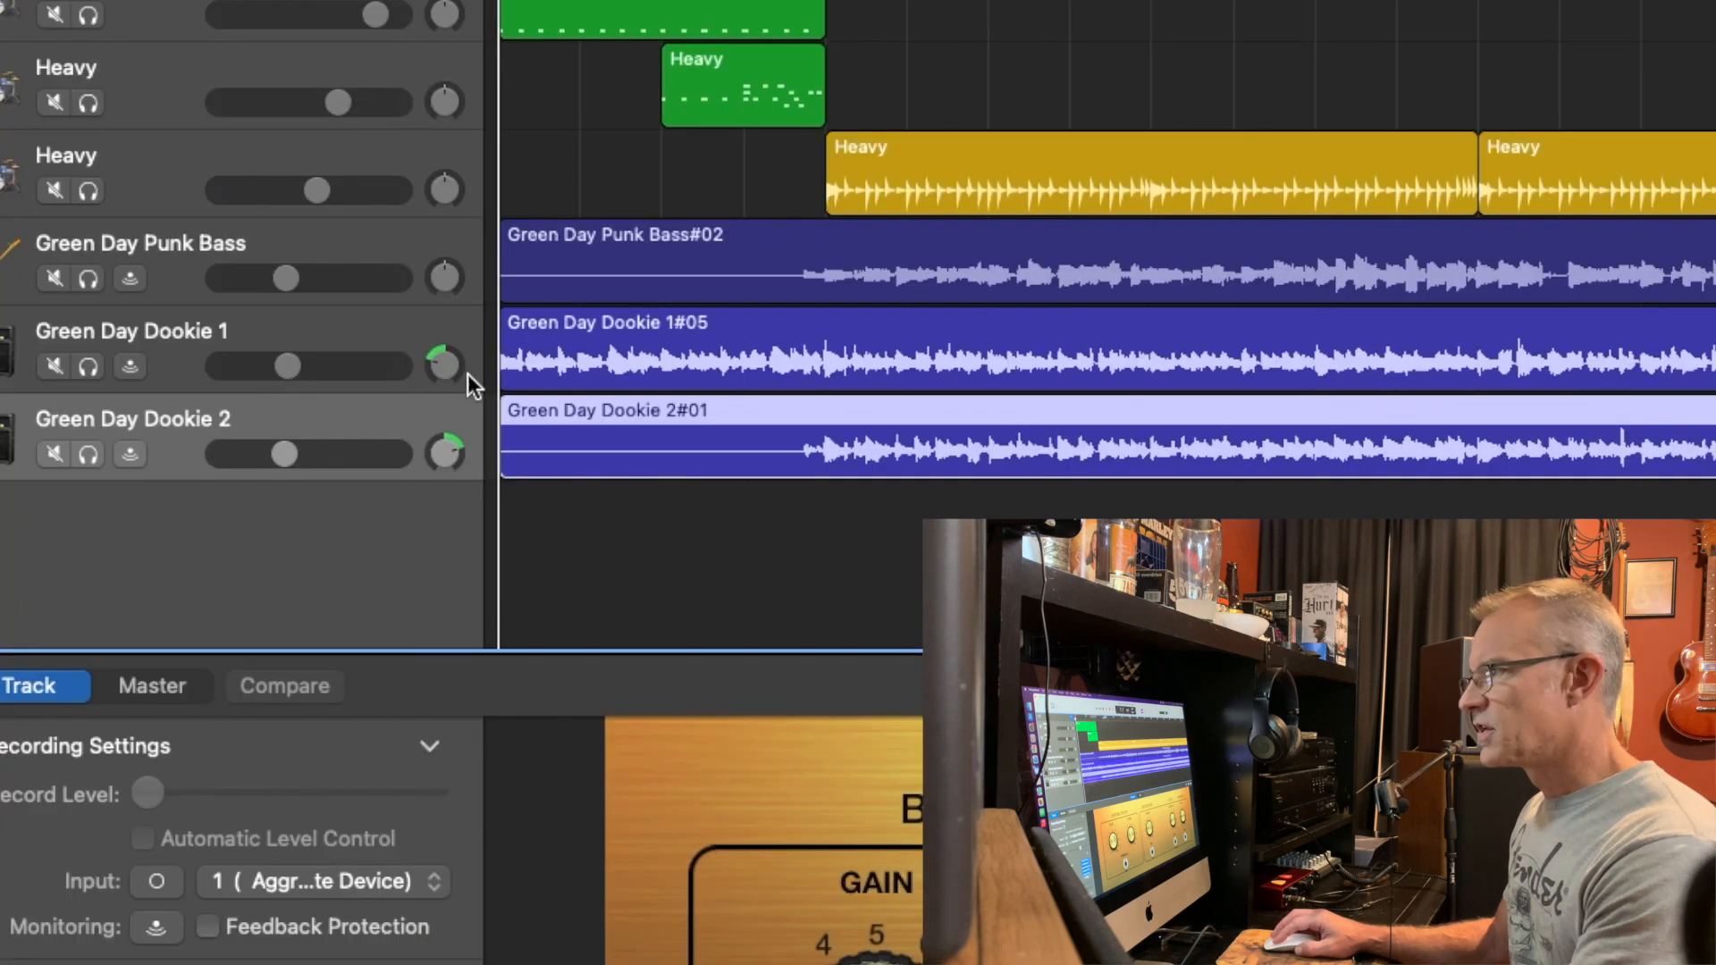
left_click(441, 364)
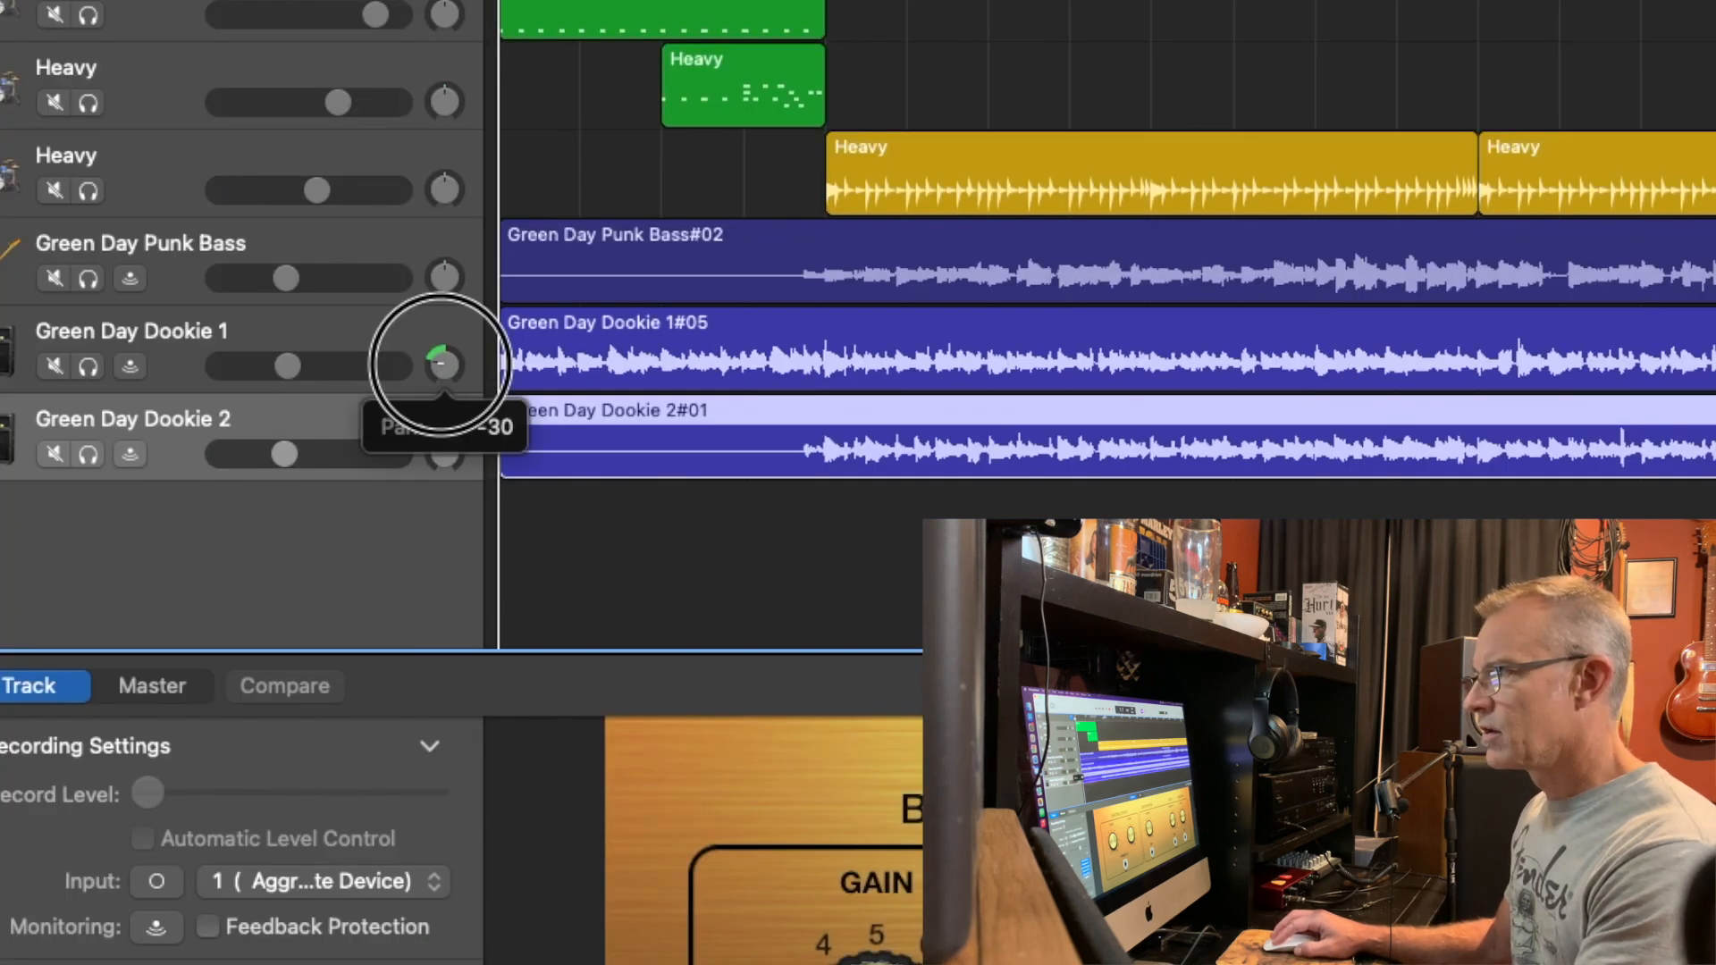
left_click_drag(449, 463, 448, 459)
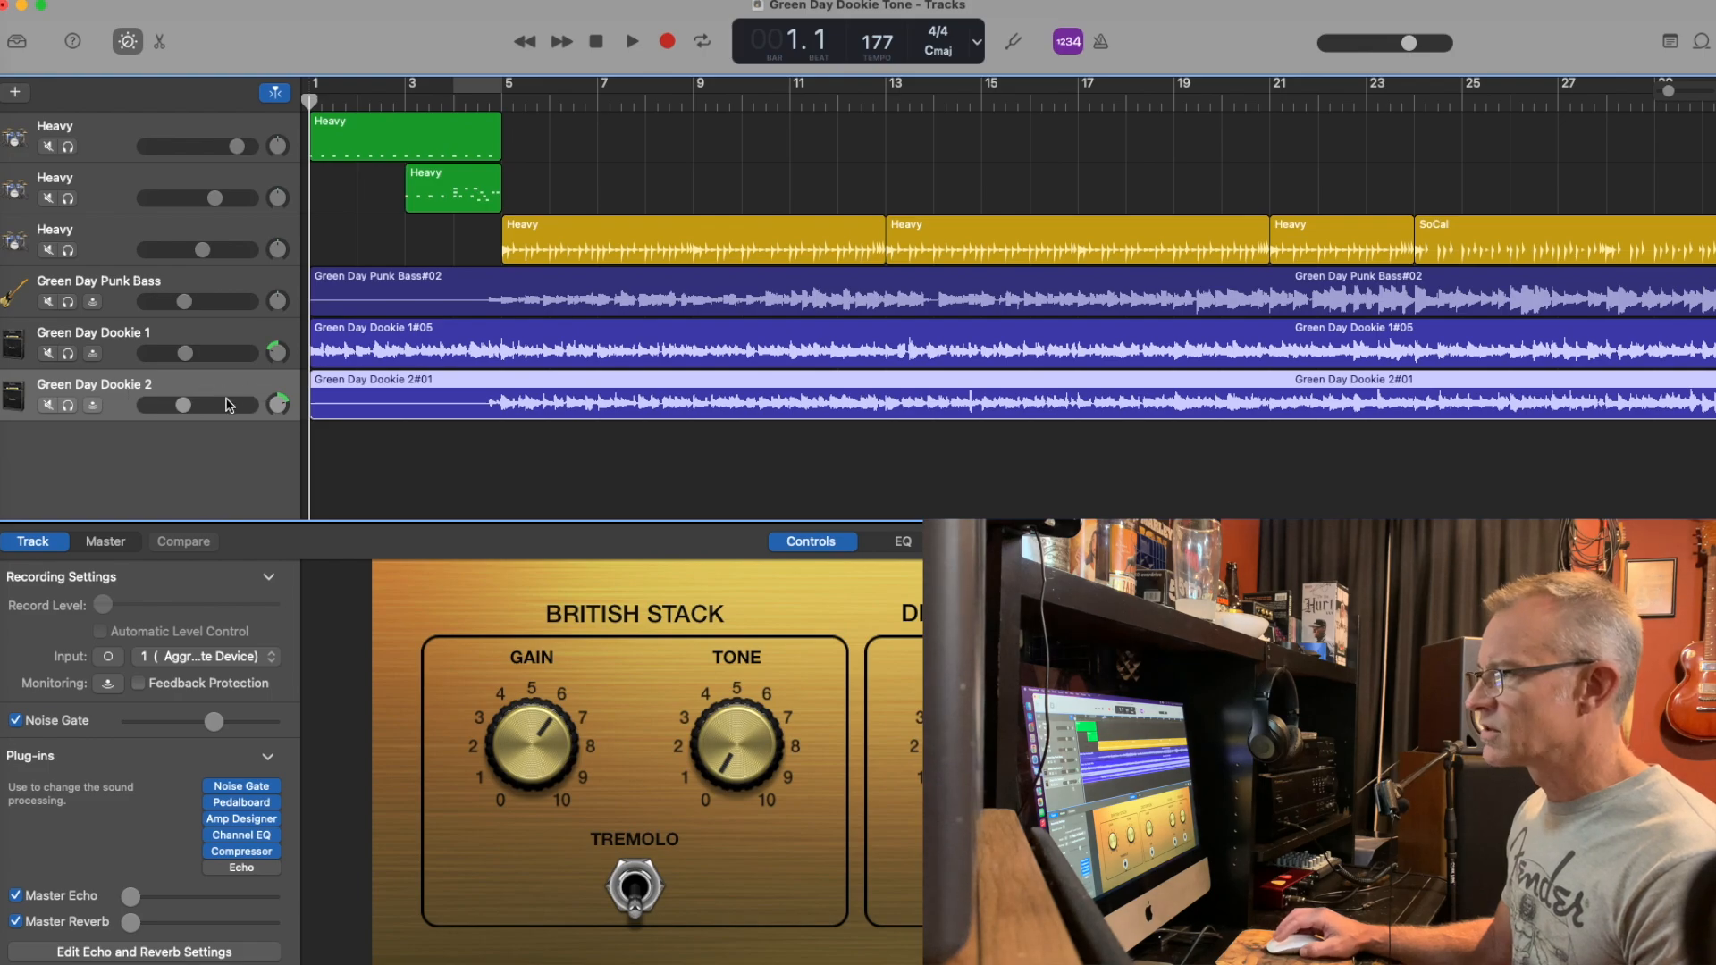
Step: Check the Noise Gate and the pedalboard's Graphic EQ levels on the Green Day Dookie 2 track
left_click(242, 787)
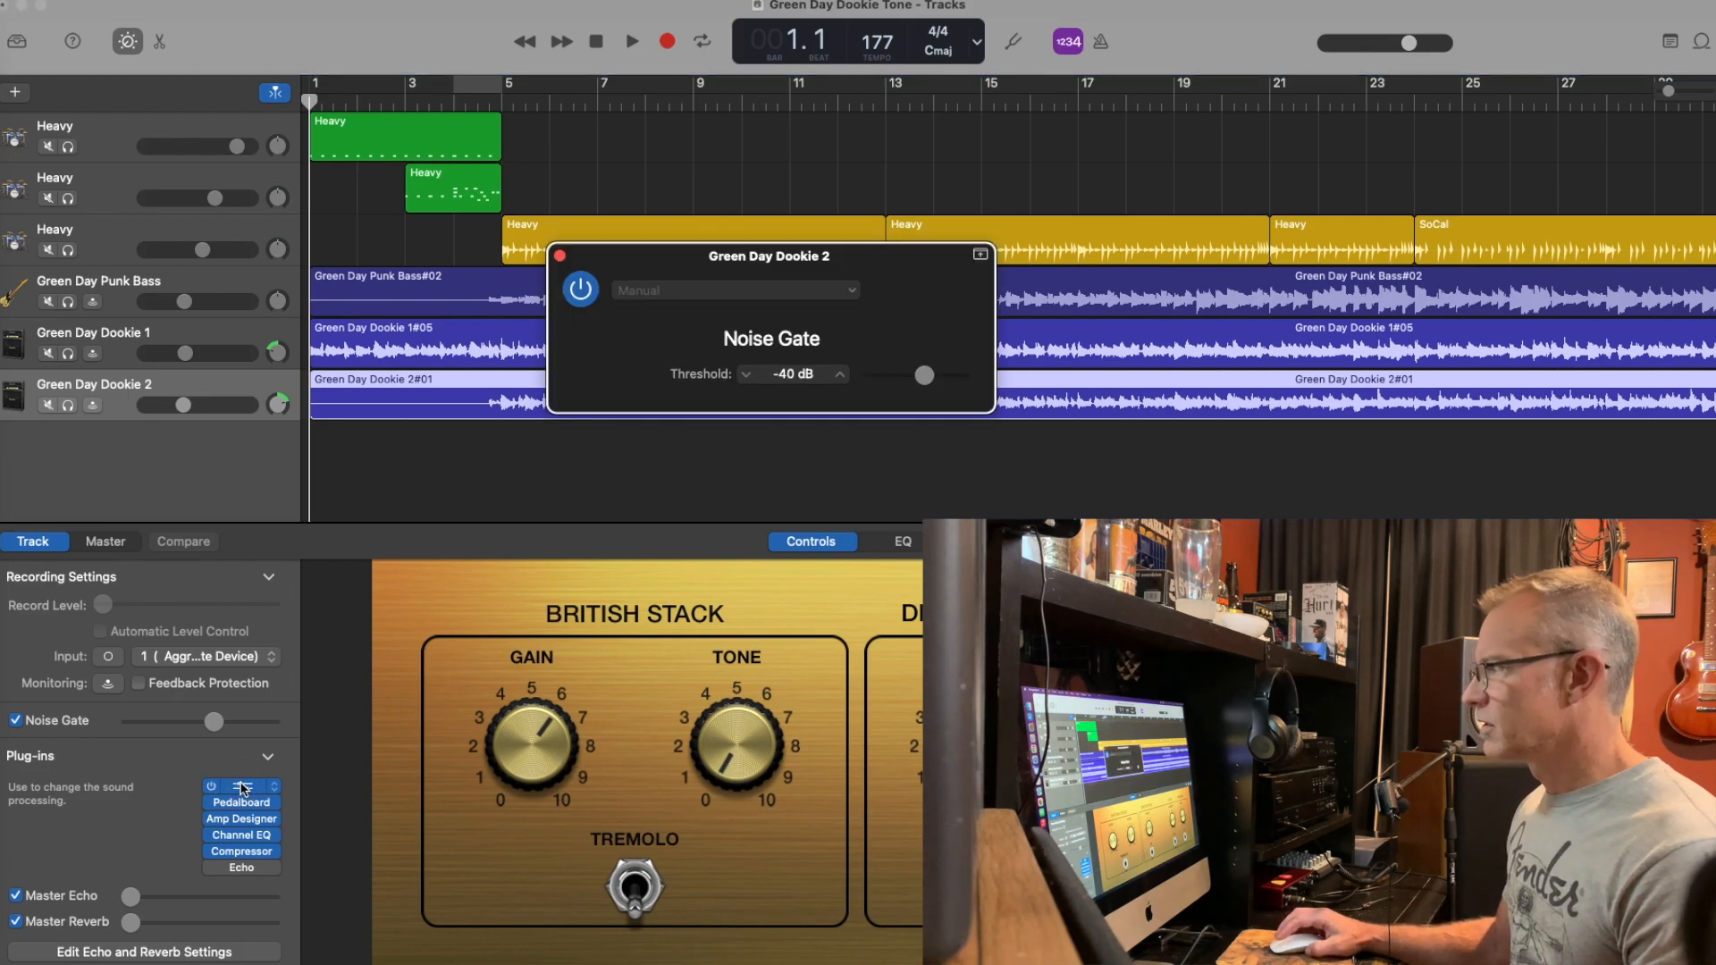
left_click(245, 805)
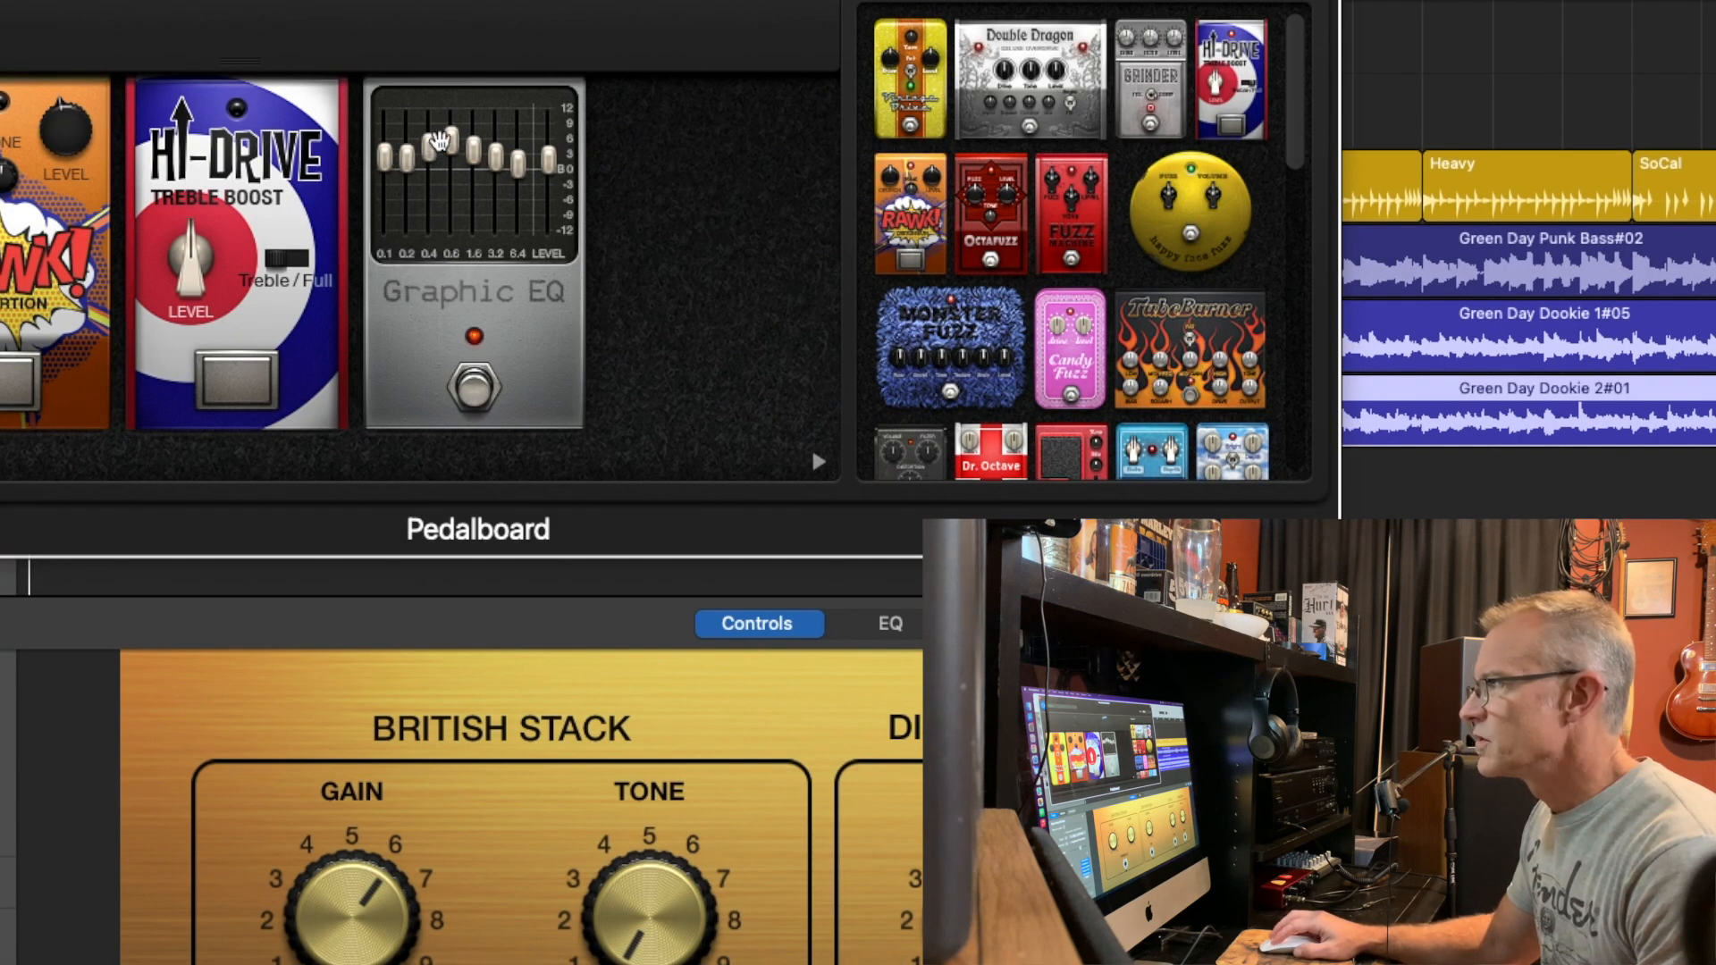
left_click_drag(454, 149, 456, 154)
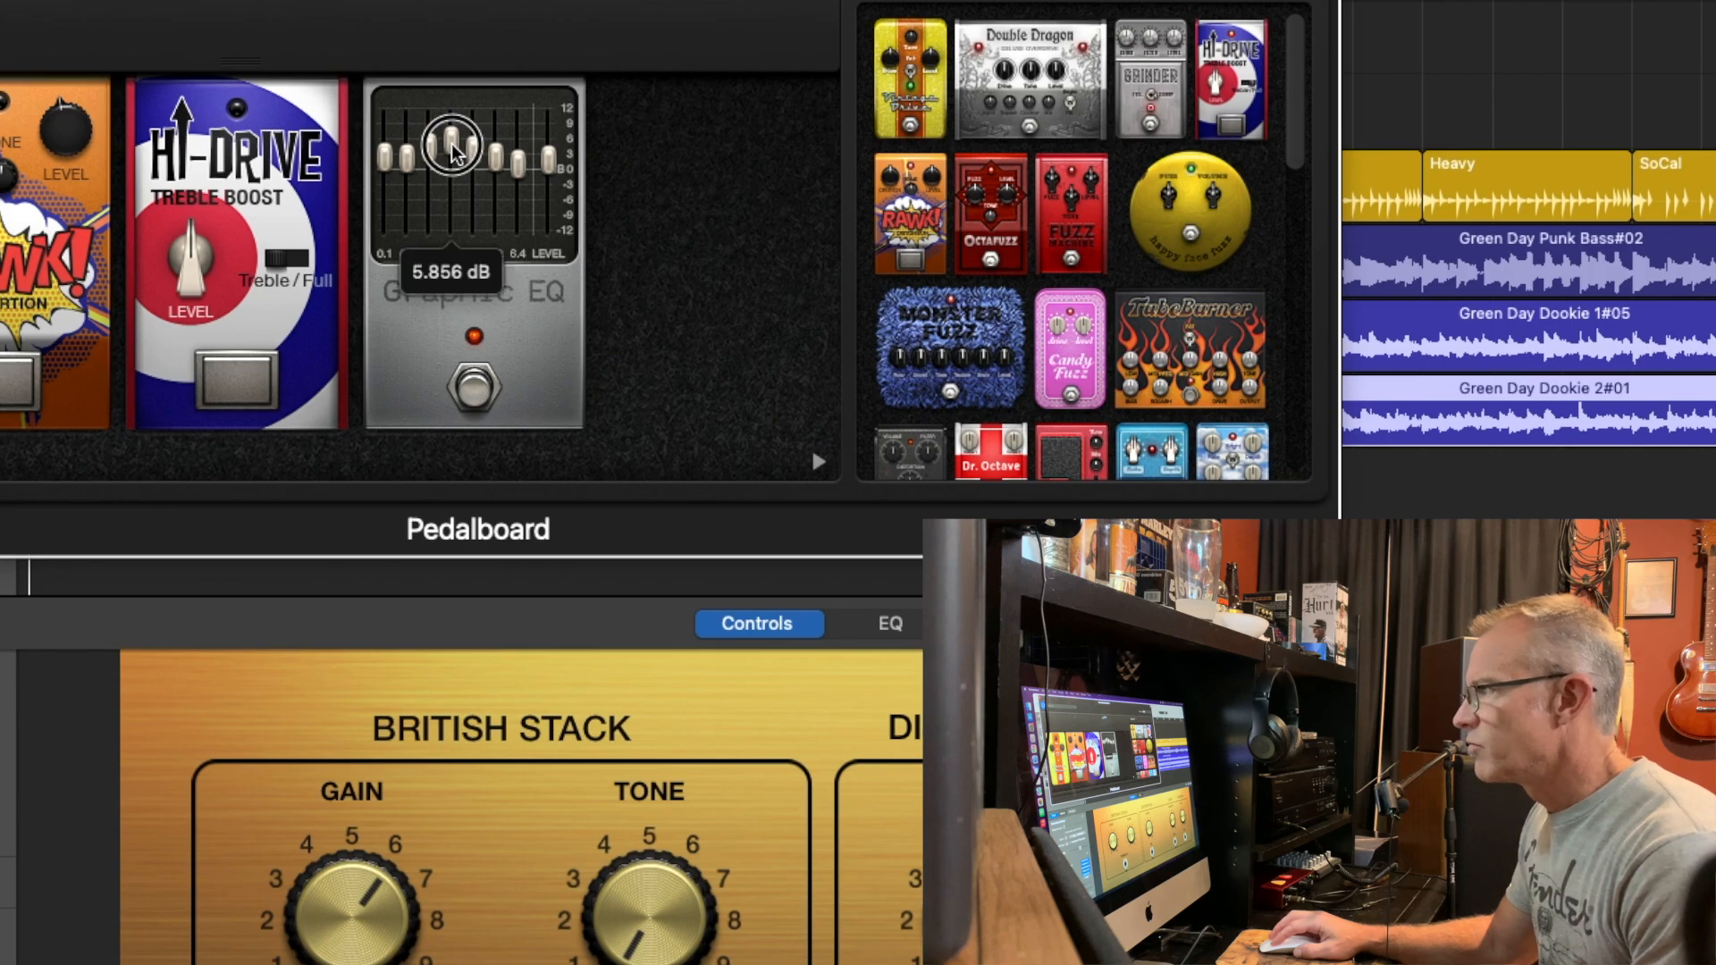
left_click_drag(454, 152, 456, 153)
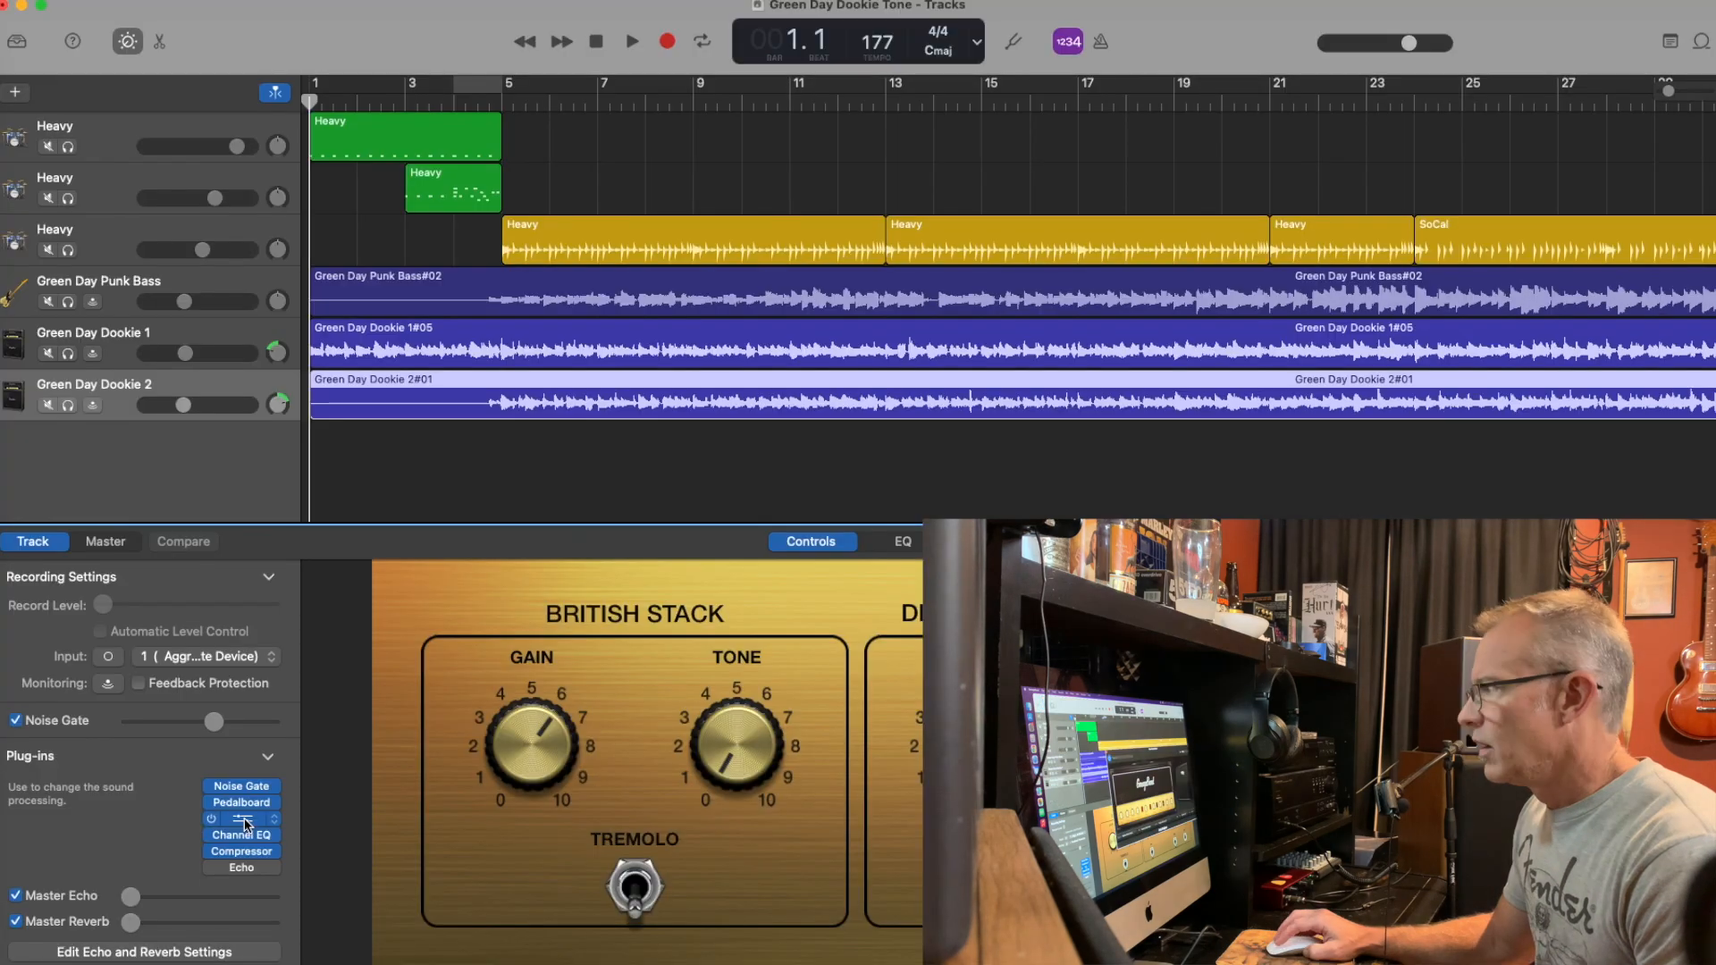
Step: Open Amp Designer on Green Day Dookie 2 and review its custom EQ type, amp knobs, microphone and output level
left_click(243, 817)
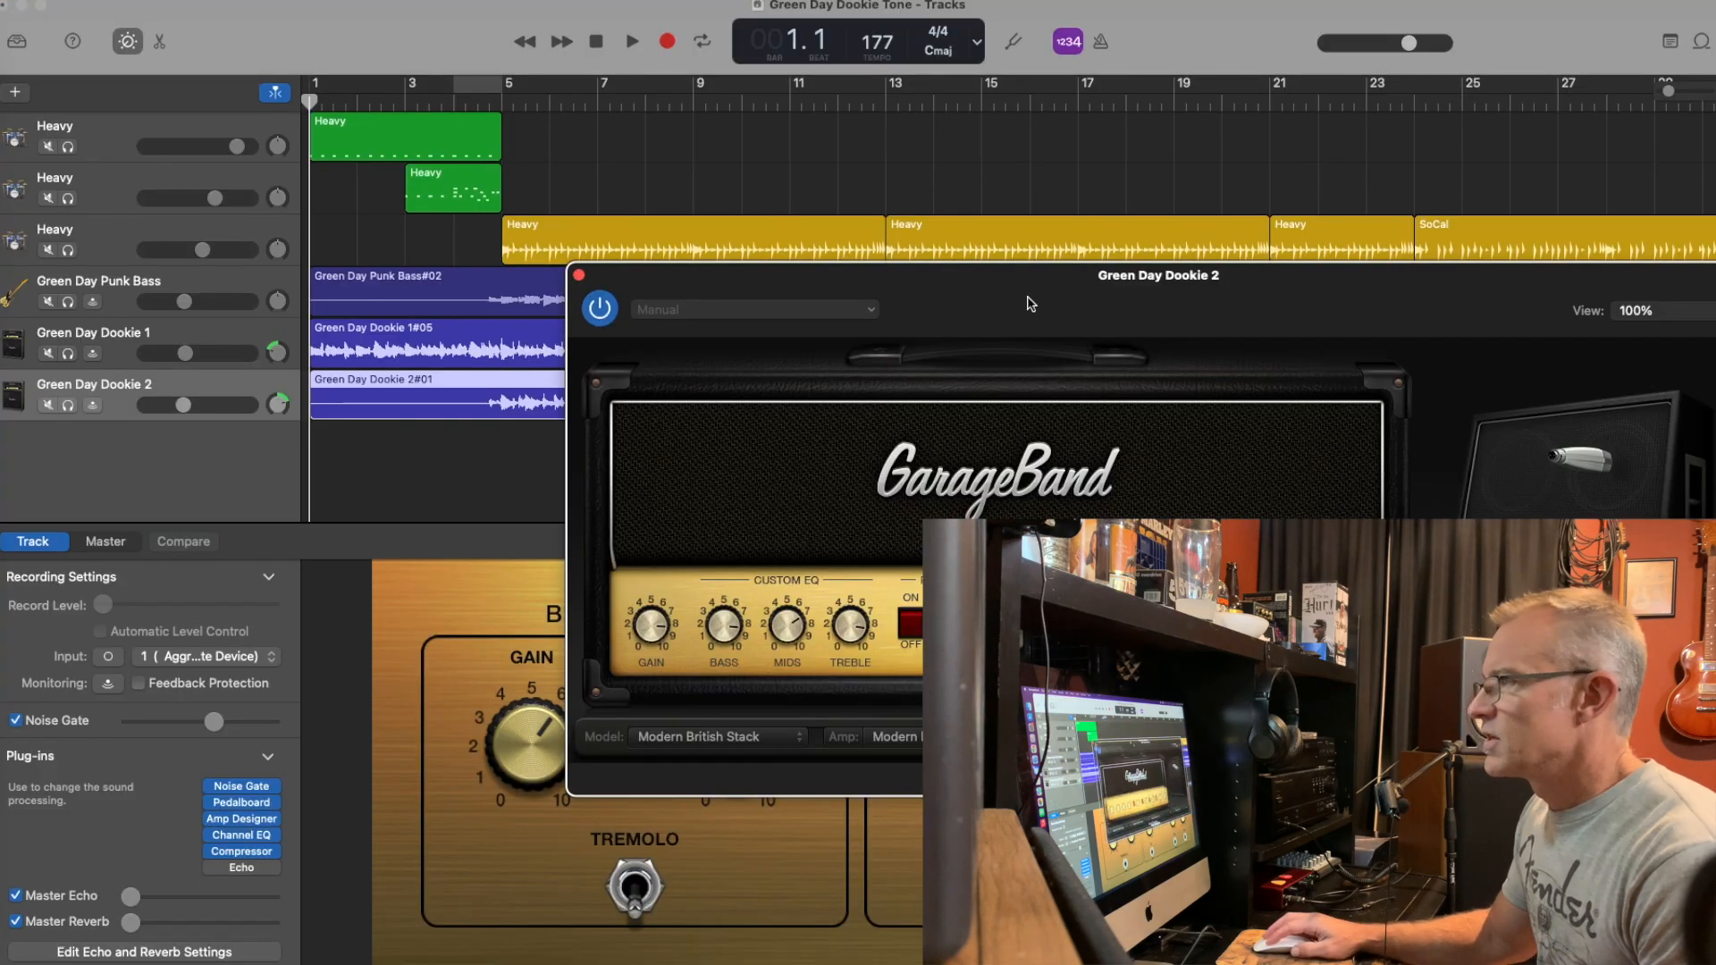
left_click_drag(1006, 287, 586, 87)
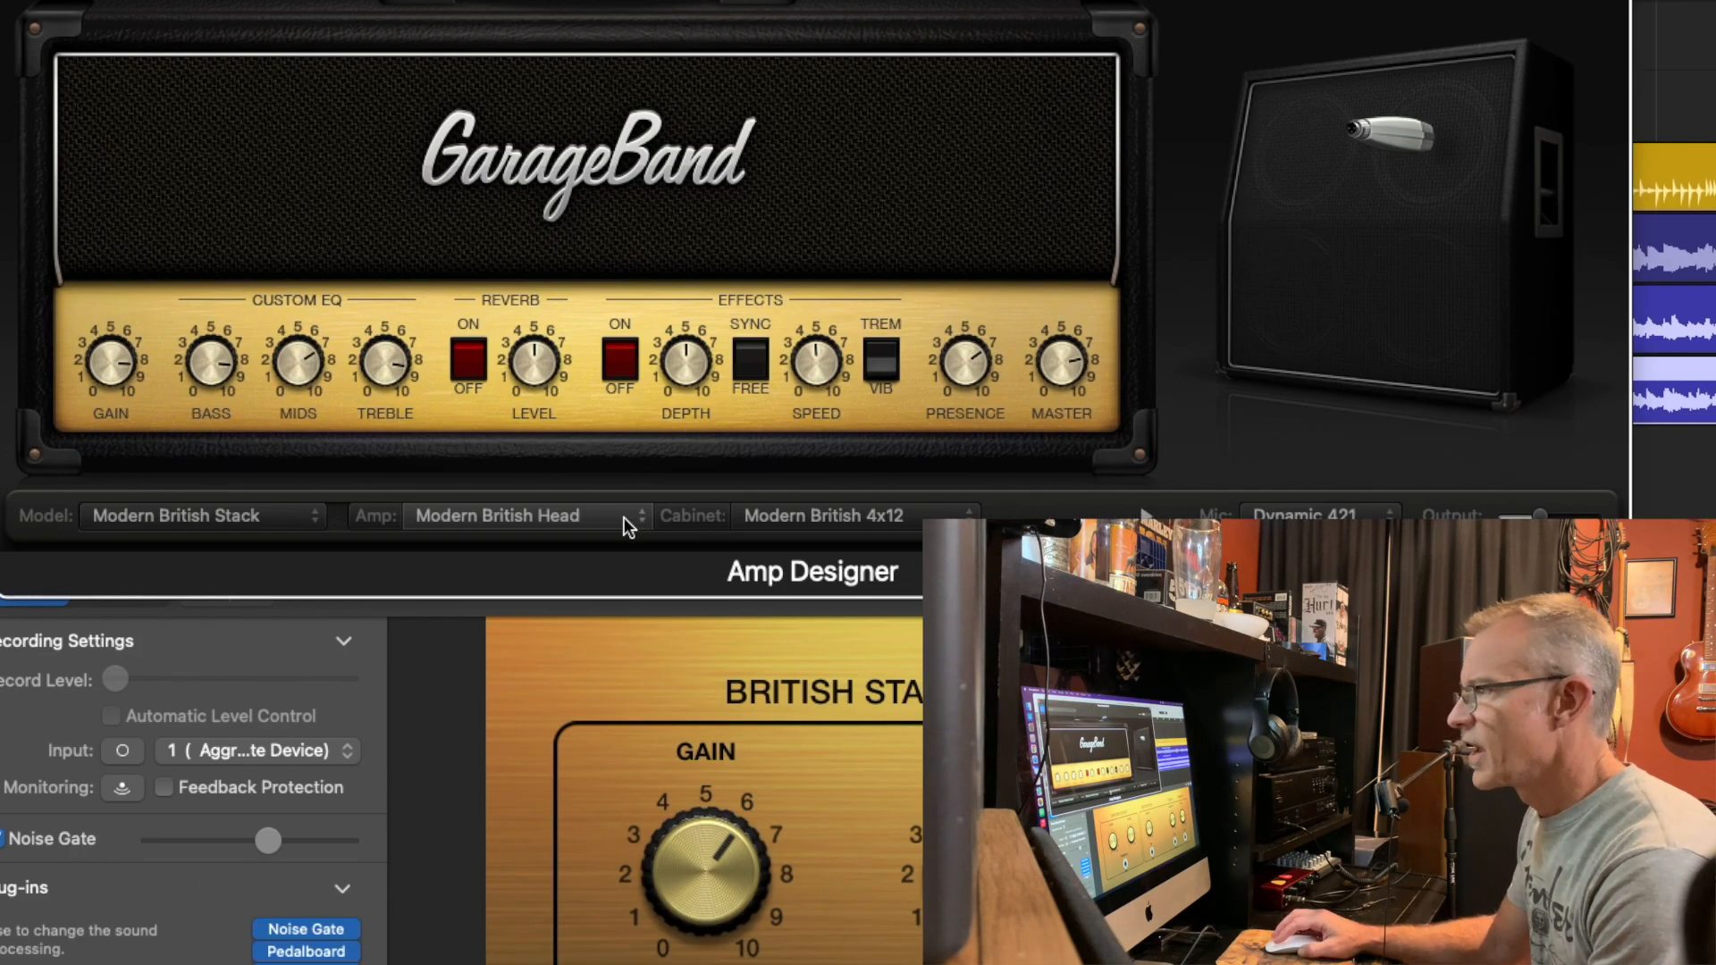
left_click(316, 301)
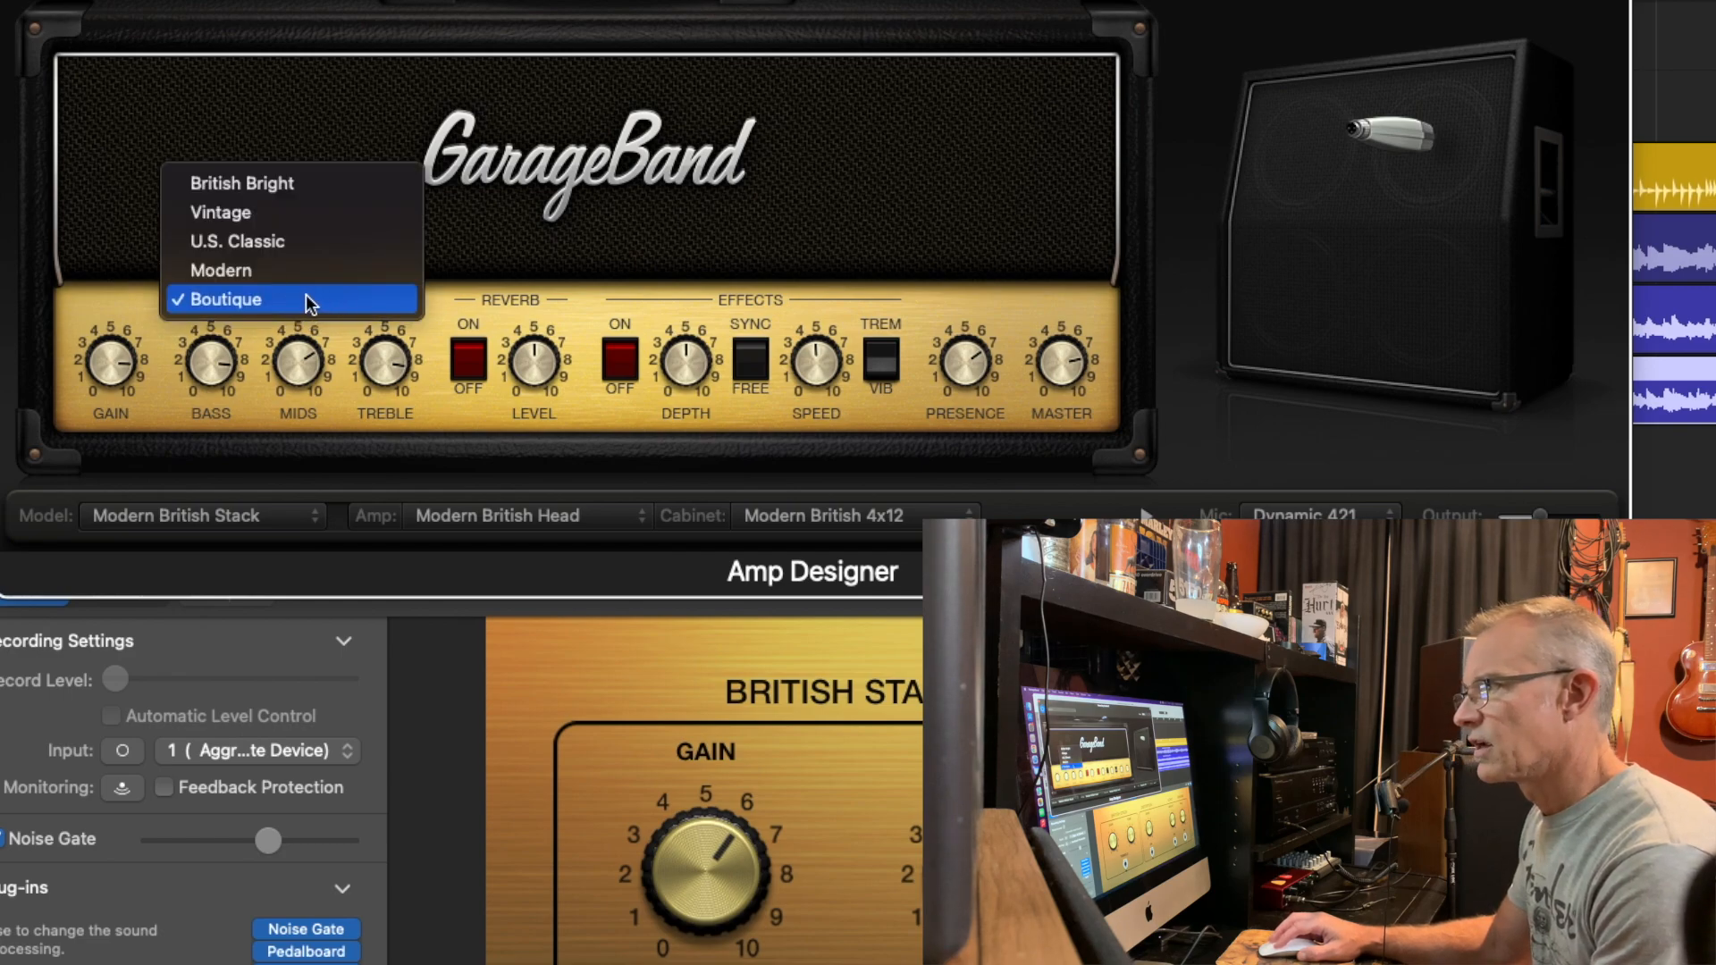
left_click(306, 297)
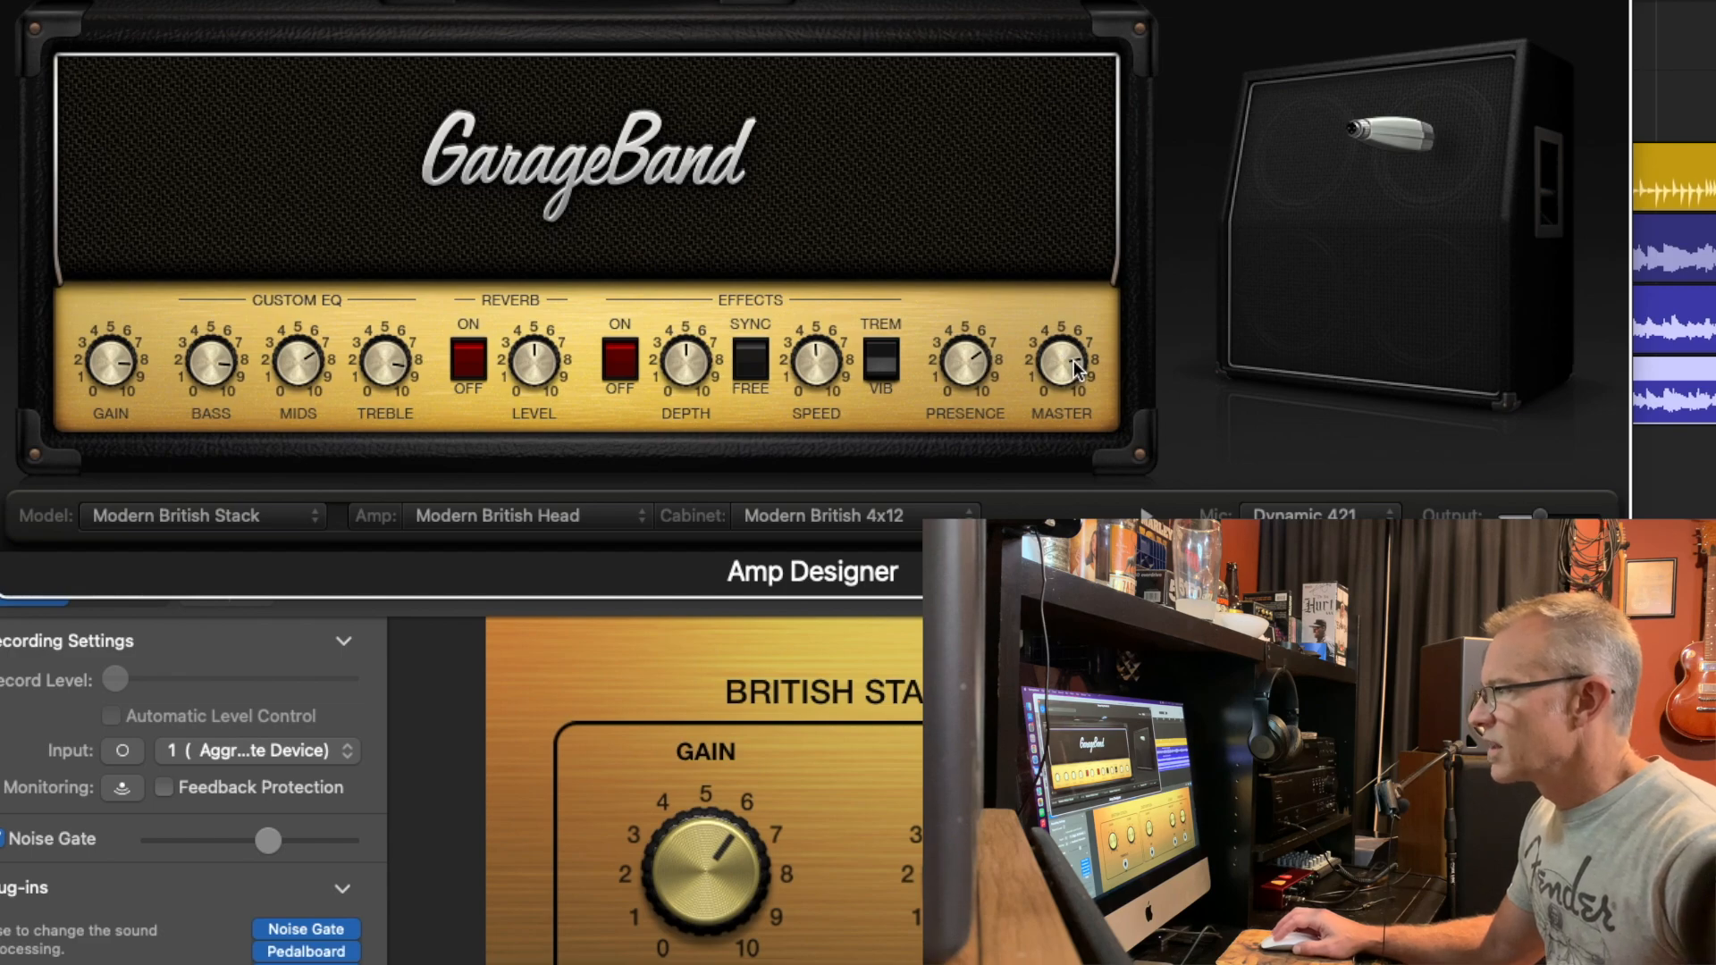
mouse_move(1310, 420)
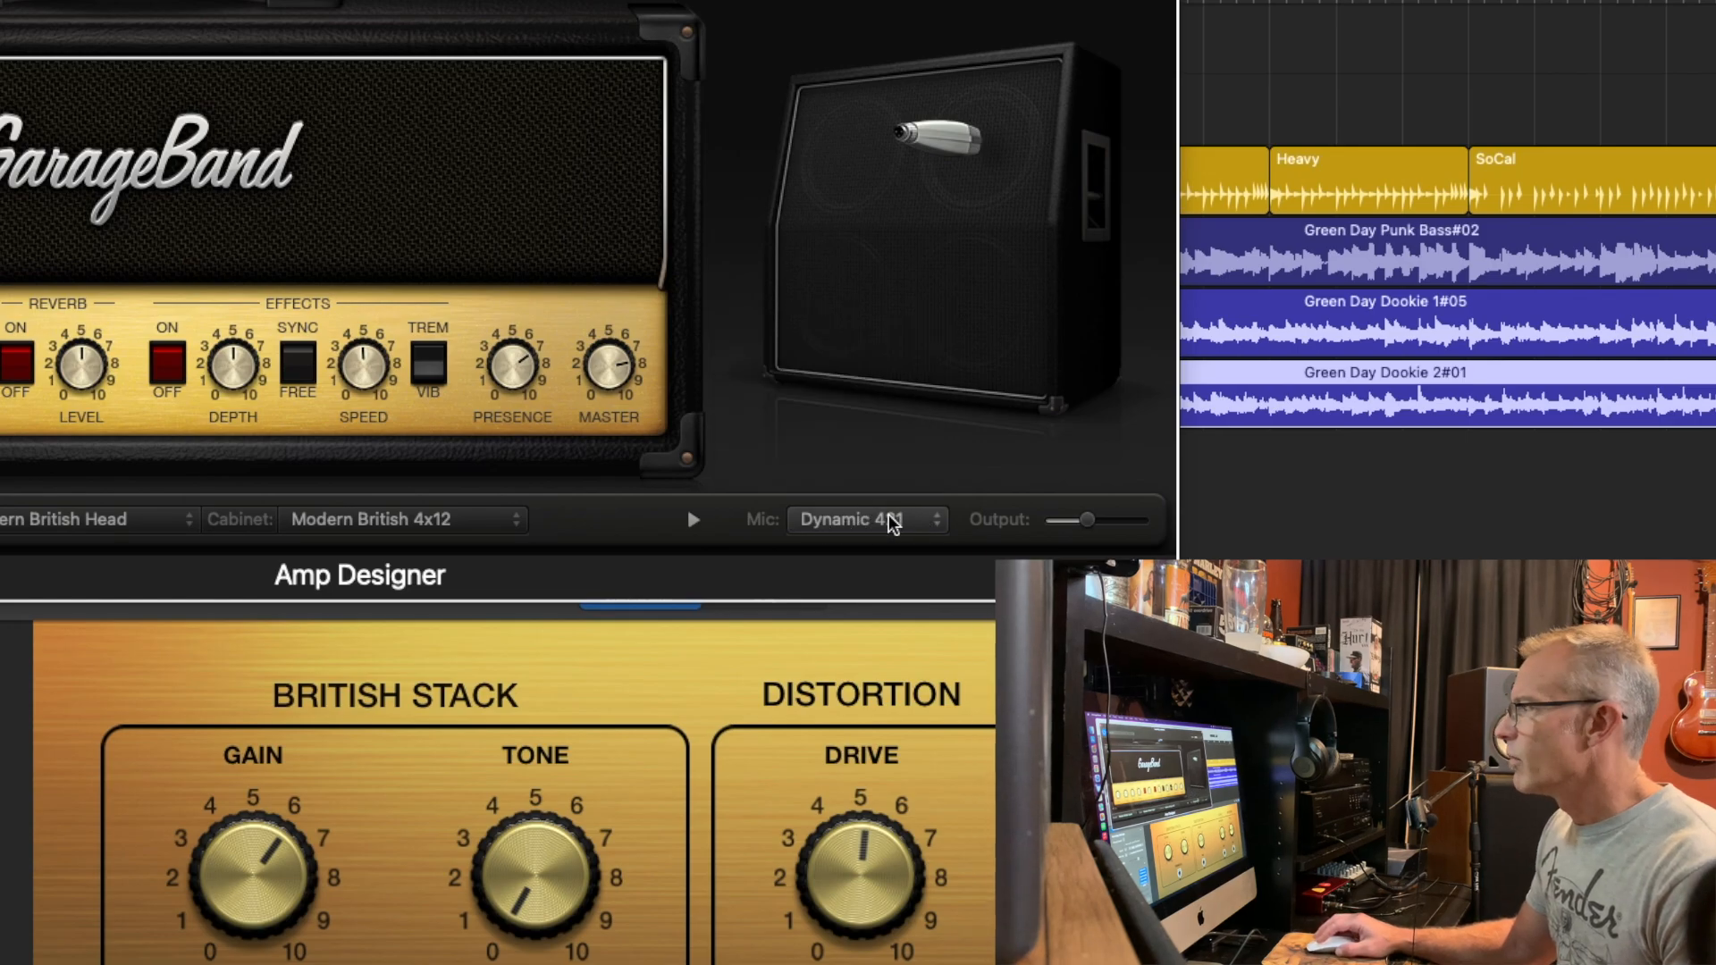
mouse_move(1087, 522)
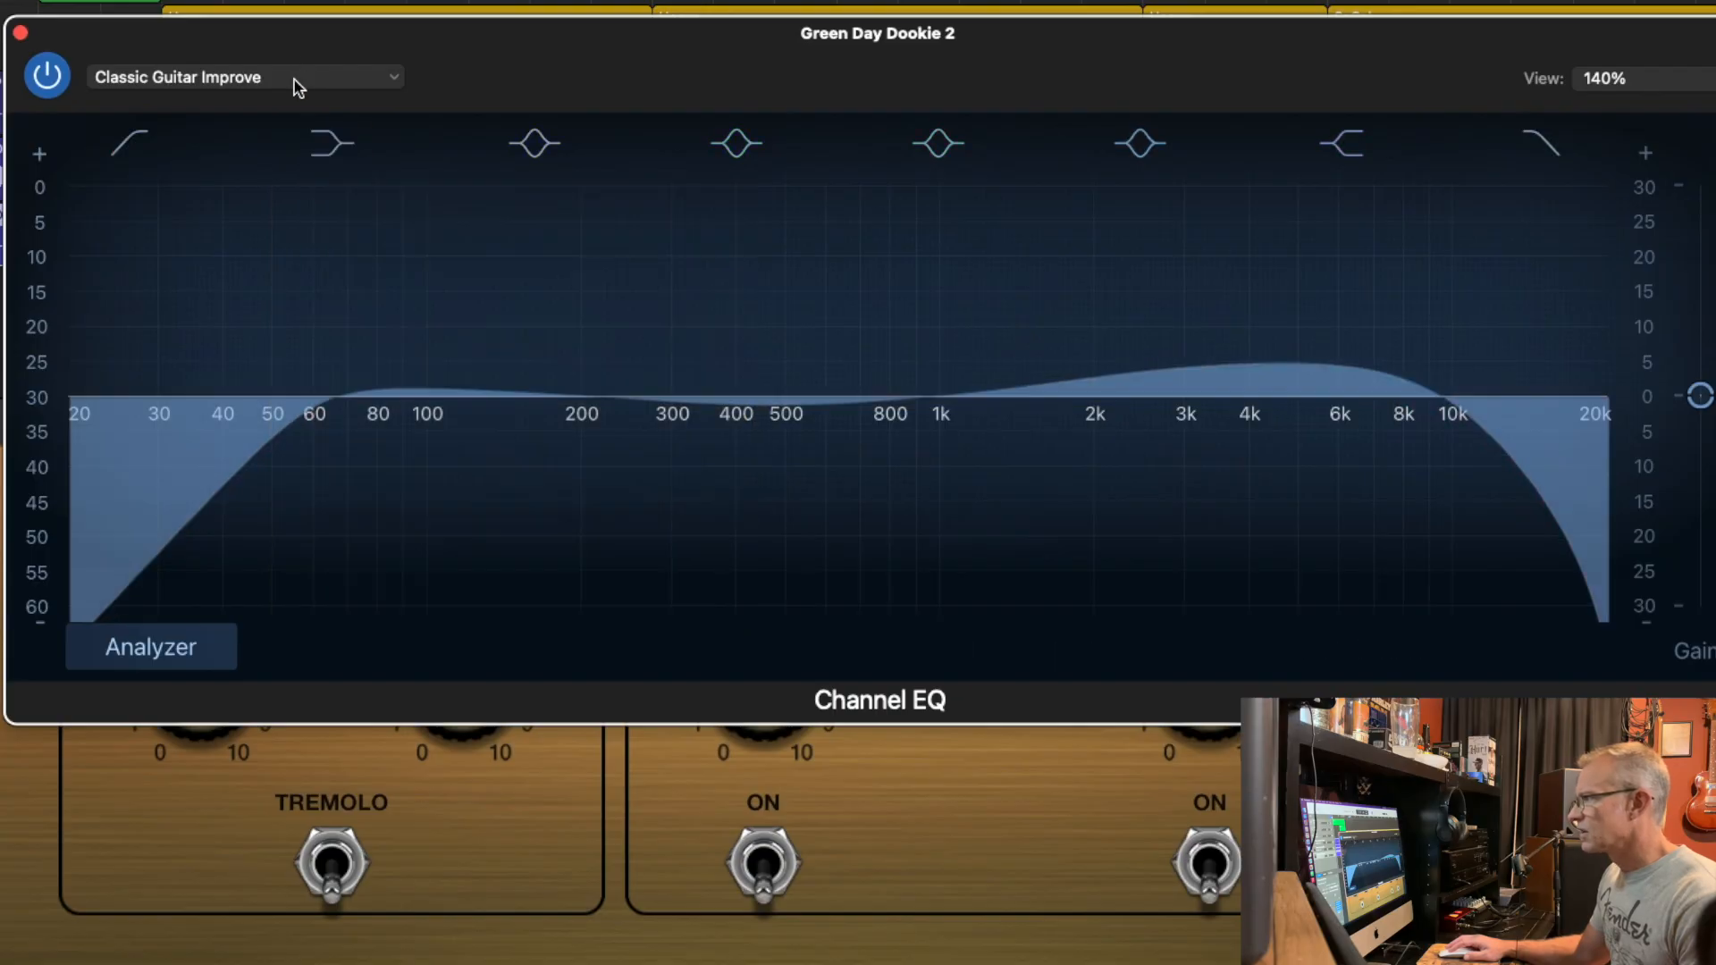
Step: Look up the current Channel EQ preset of Green Day Dookie 2 among the guitar presets
left_click(331, 86)
mouse_move(246, 475)
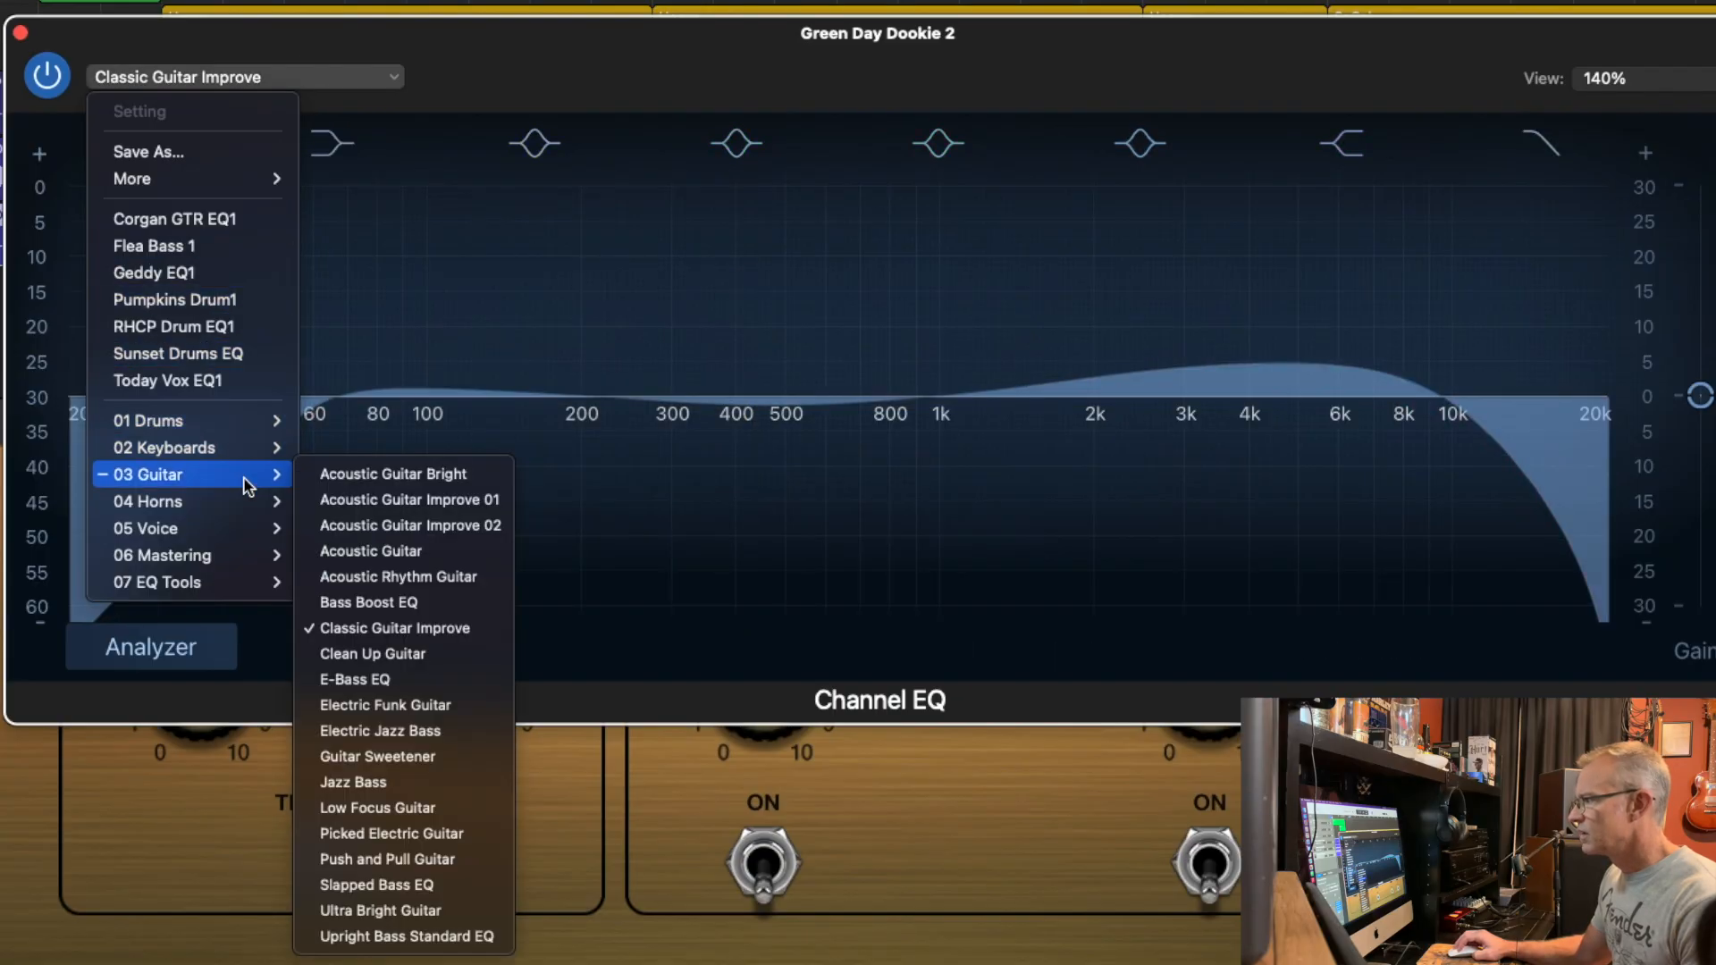
left_click(491, 77)
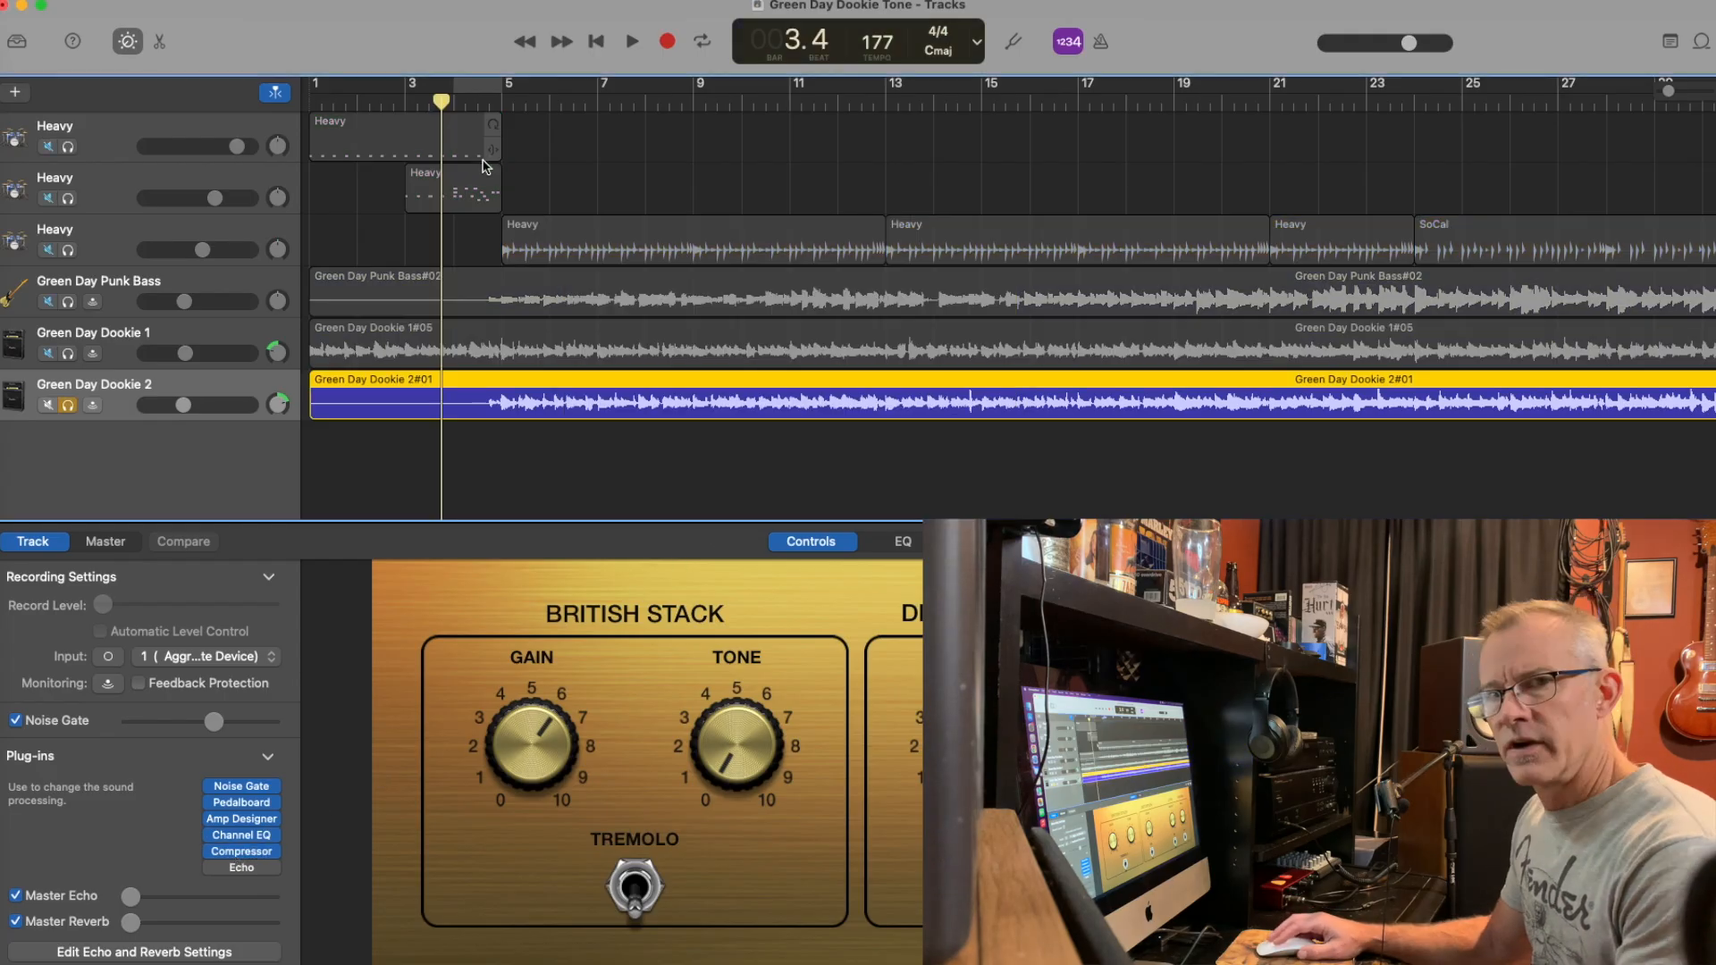
Step: Play the soloed Green Day Dookie 2 track and turn its solo off to compare it with the full mix
key("space")
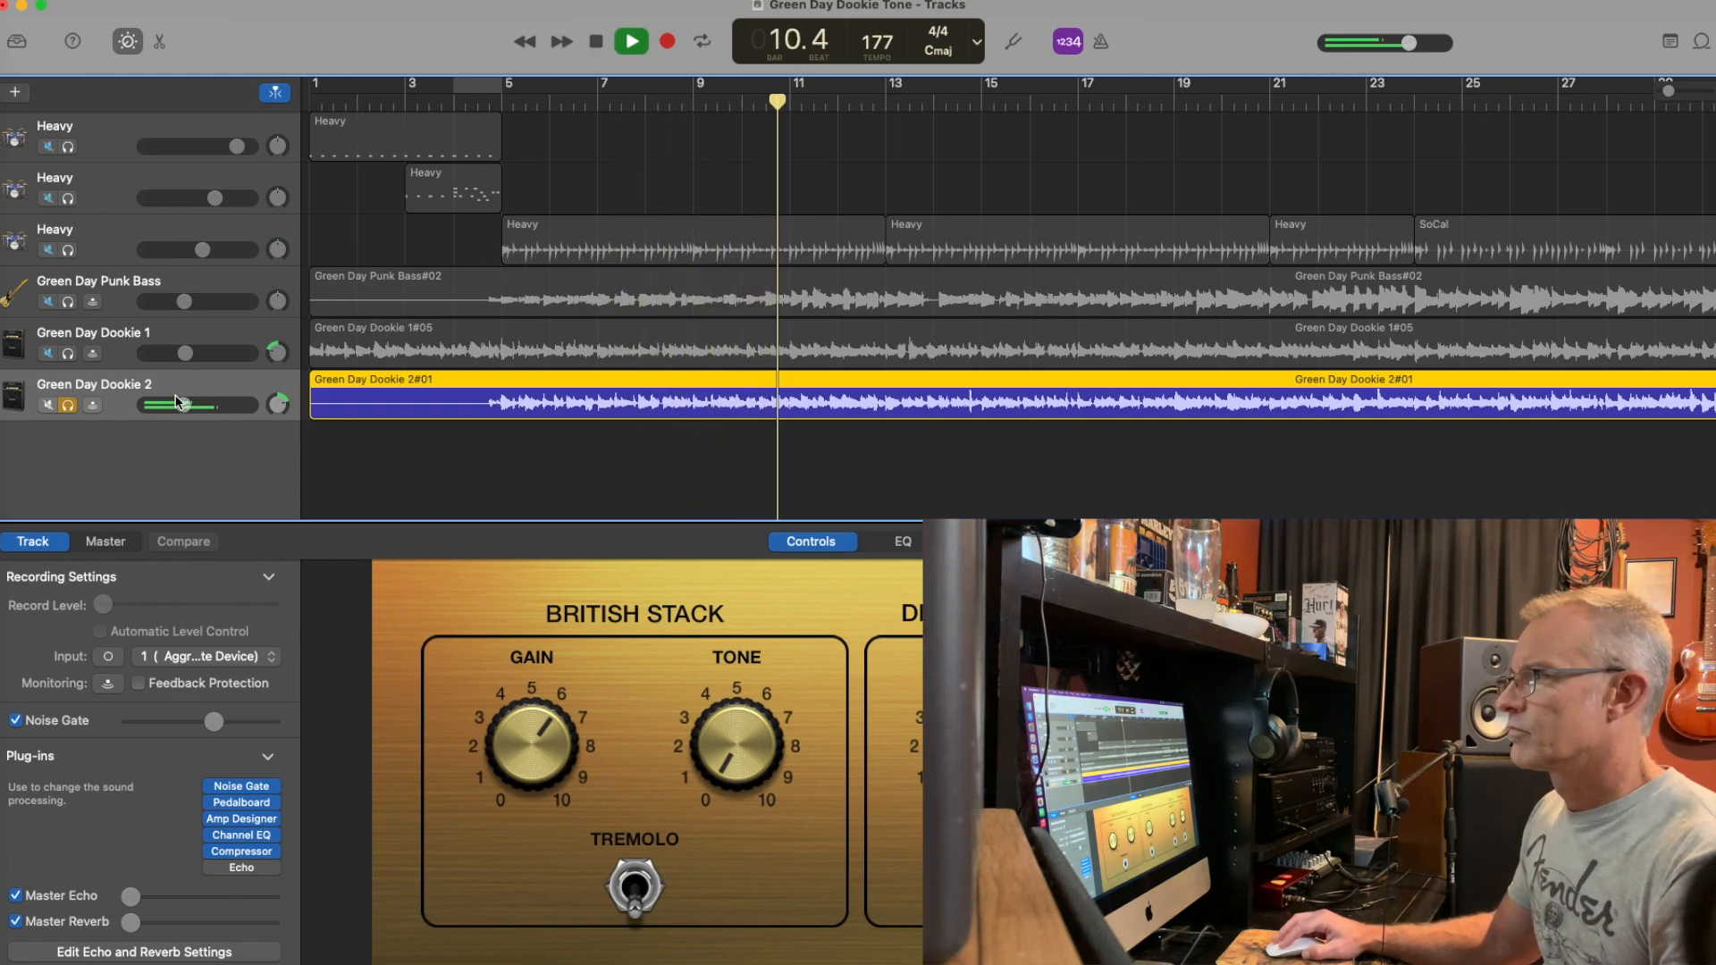
left_click(71, 405)
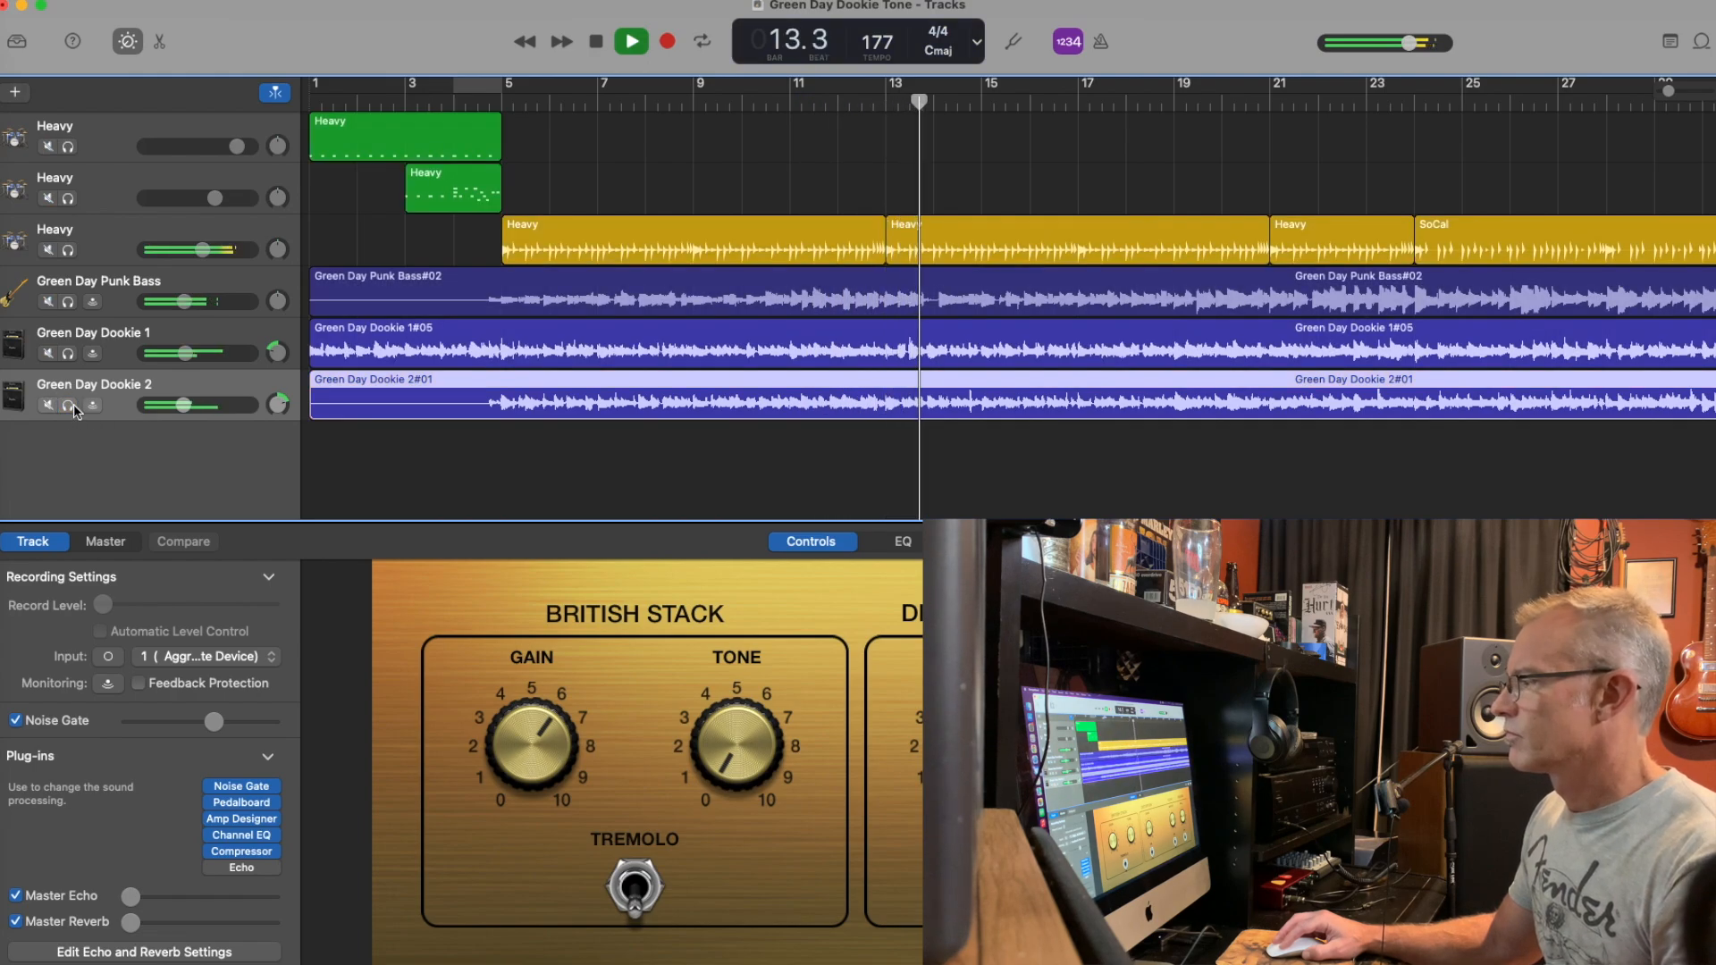